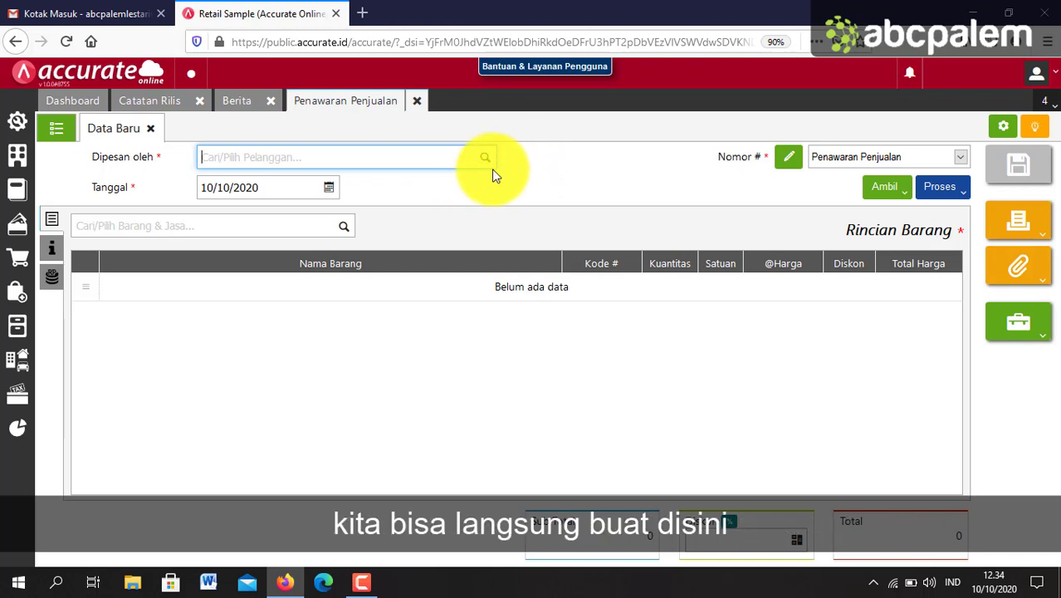
- Set Abadi Phone Center as the customer on the new sales quotation and give it the manual number 001
click(485, 158)
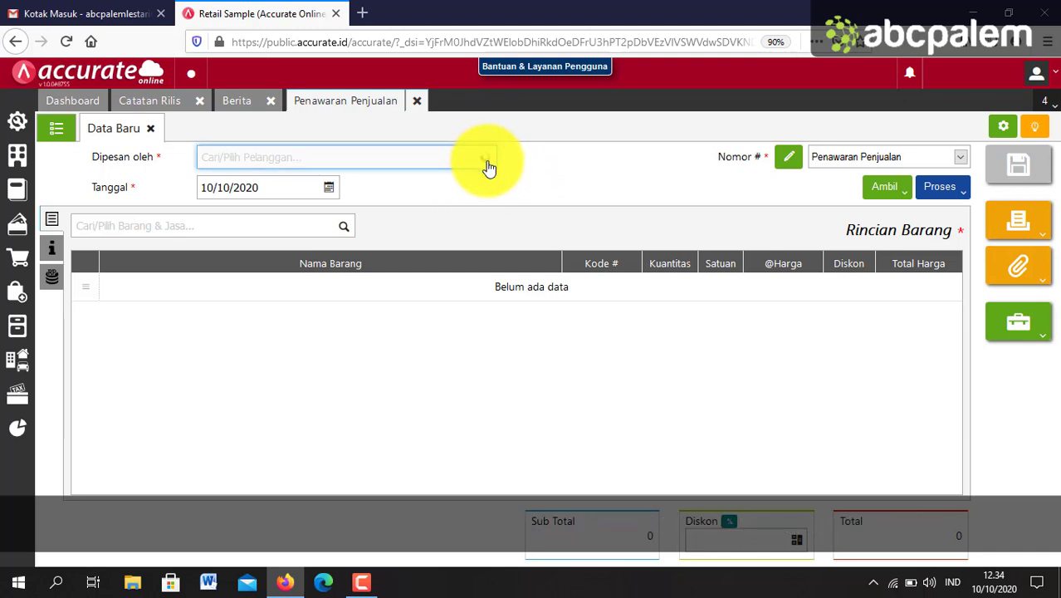
click(487, 165)
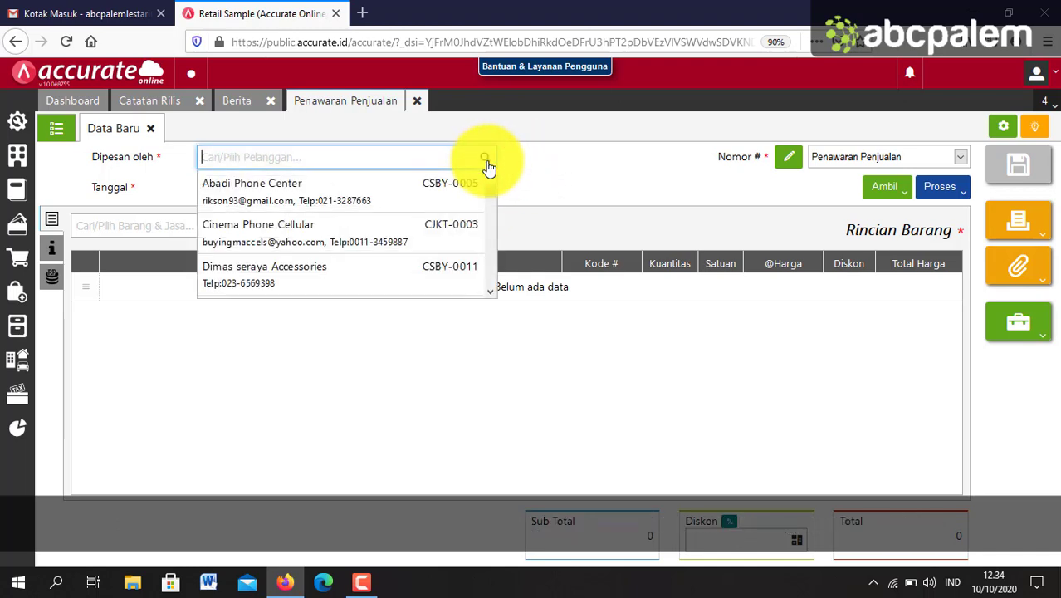
click(346, 189)
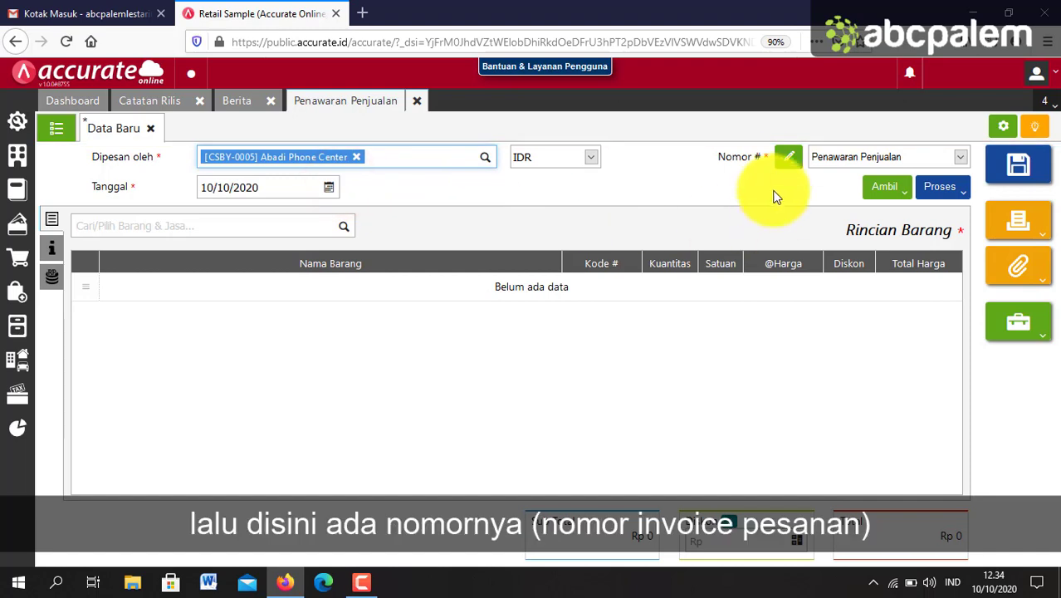
click(785, 157)
click(833, 163)
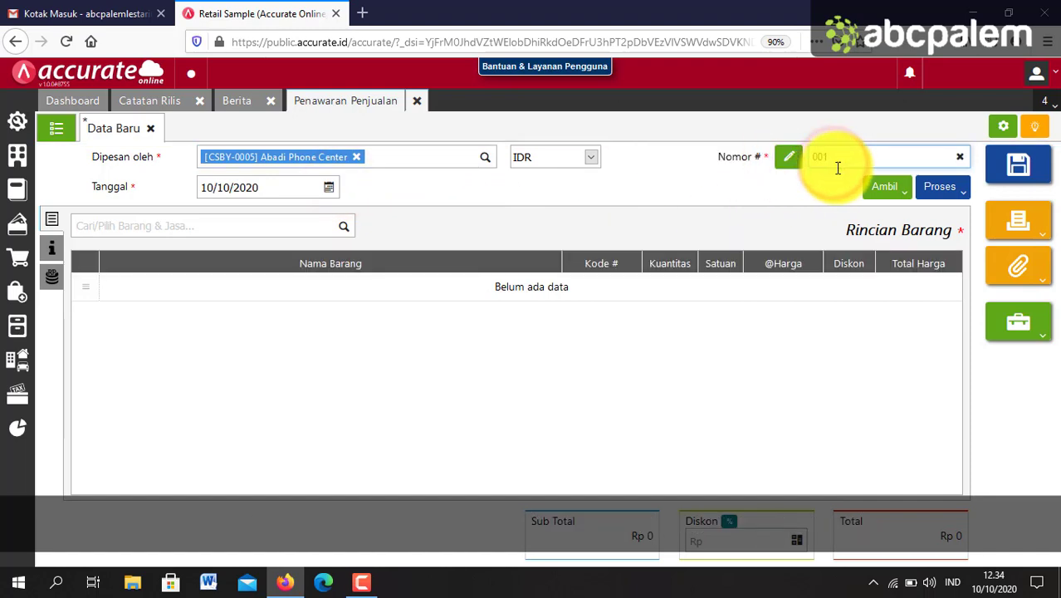
- Add one PCS of Anti Gores Iphone 5 to the quotation's item details, keeping the default price and PPN 10%
click(347, 226)
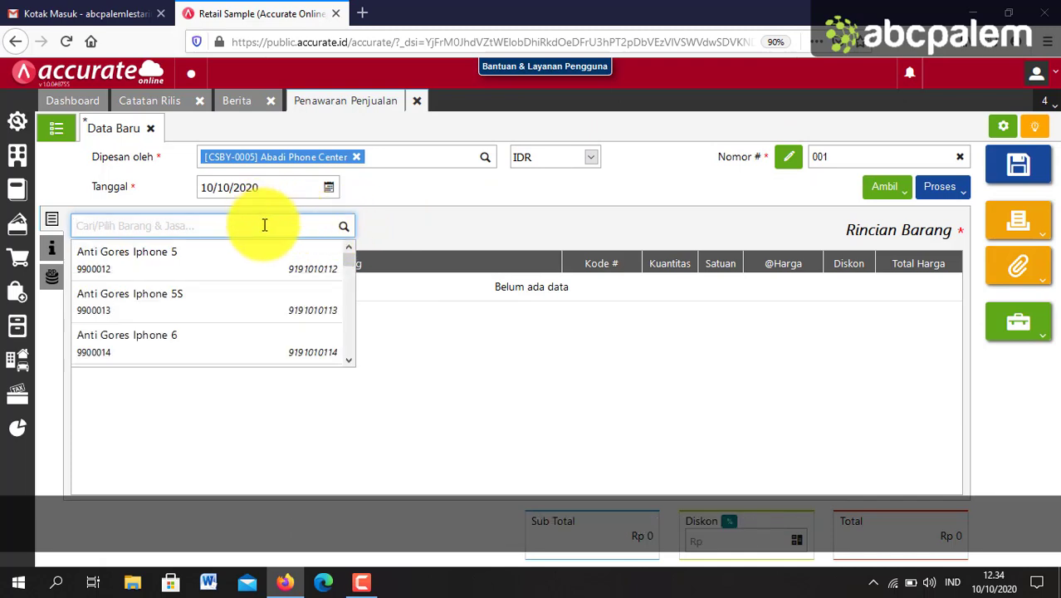
click(241, 260)
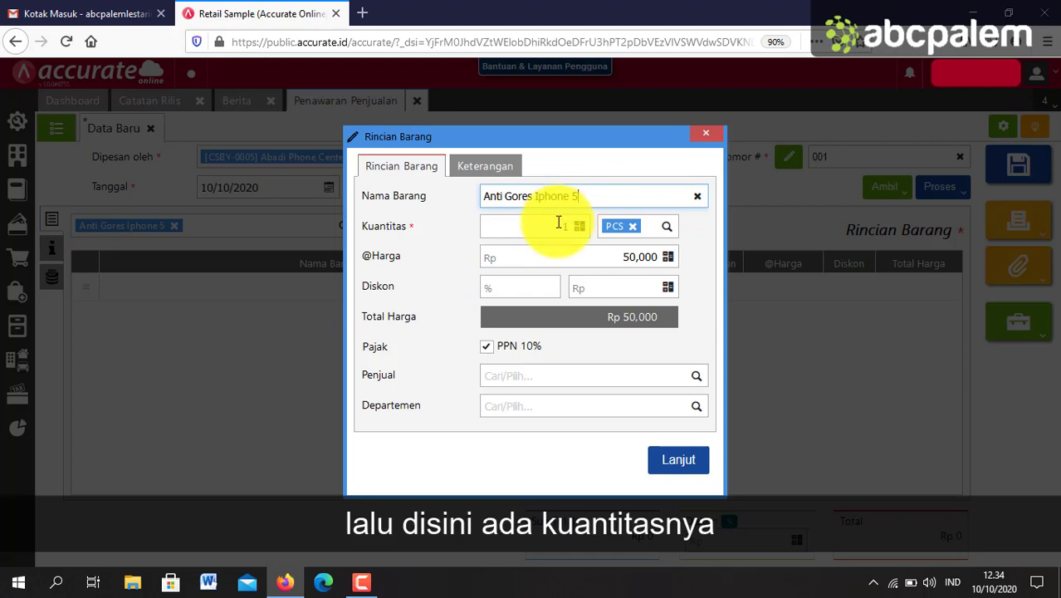
click(664, 230)
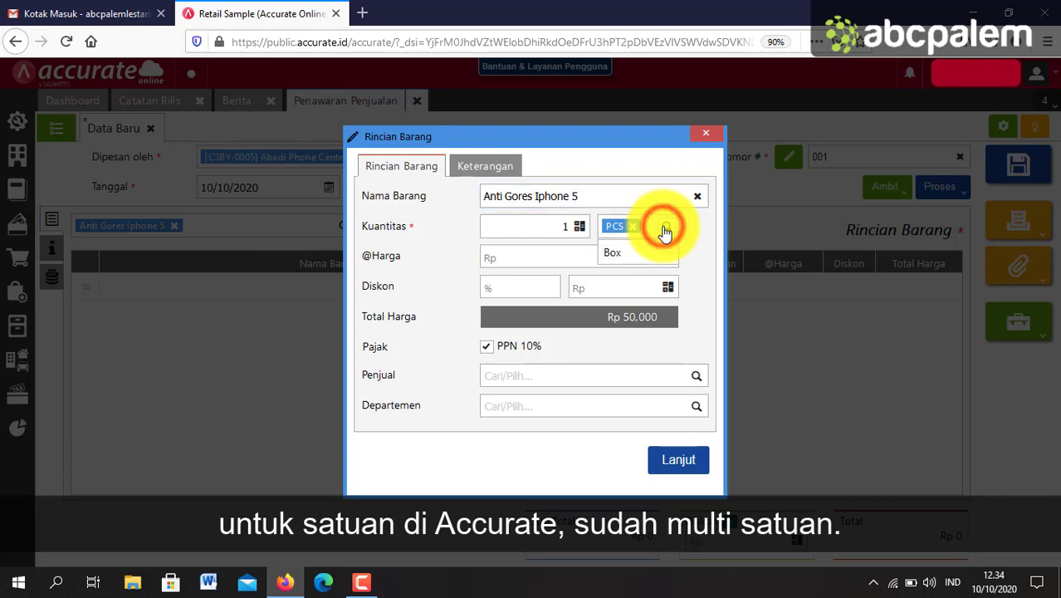
click(663, 230)
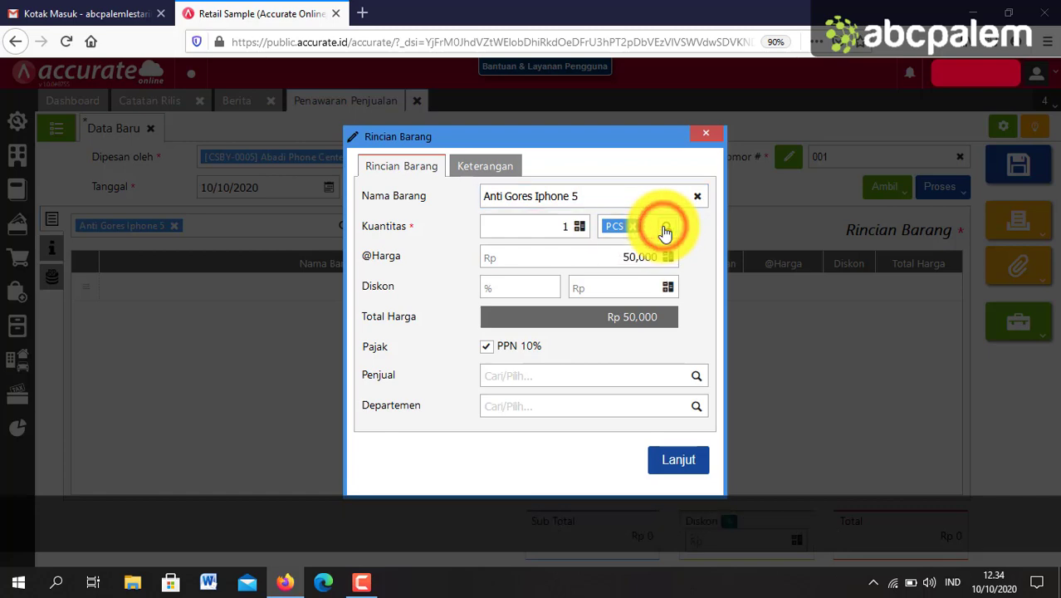
click(611, 256)
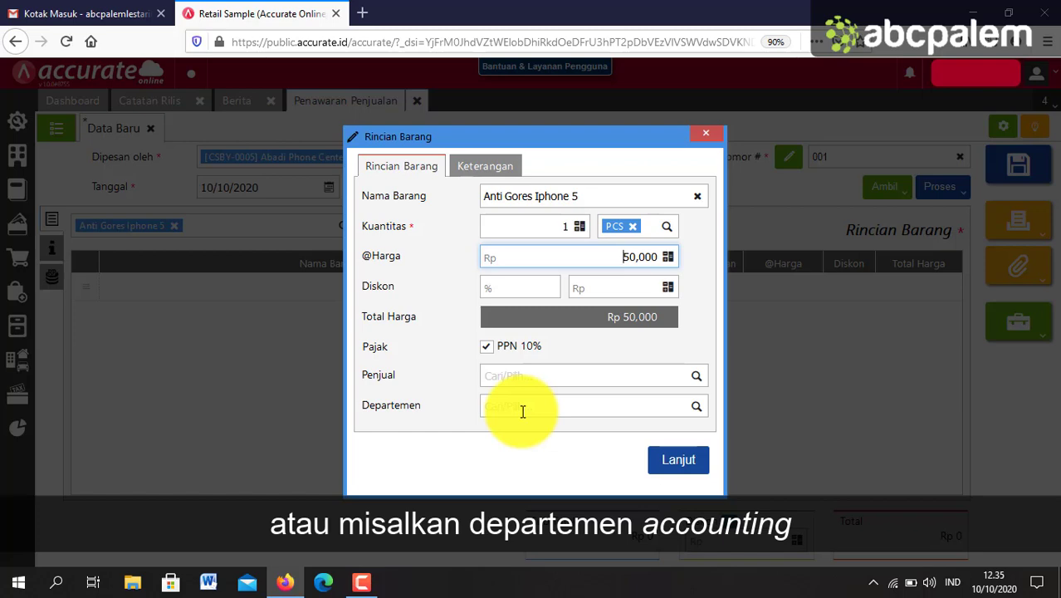
click(671, 463)
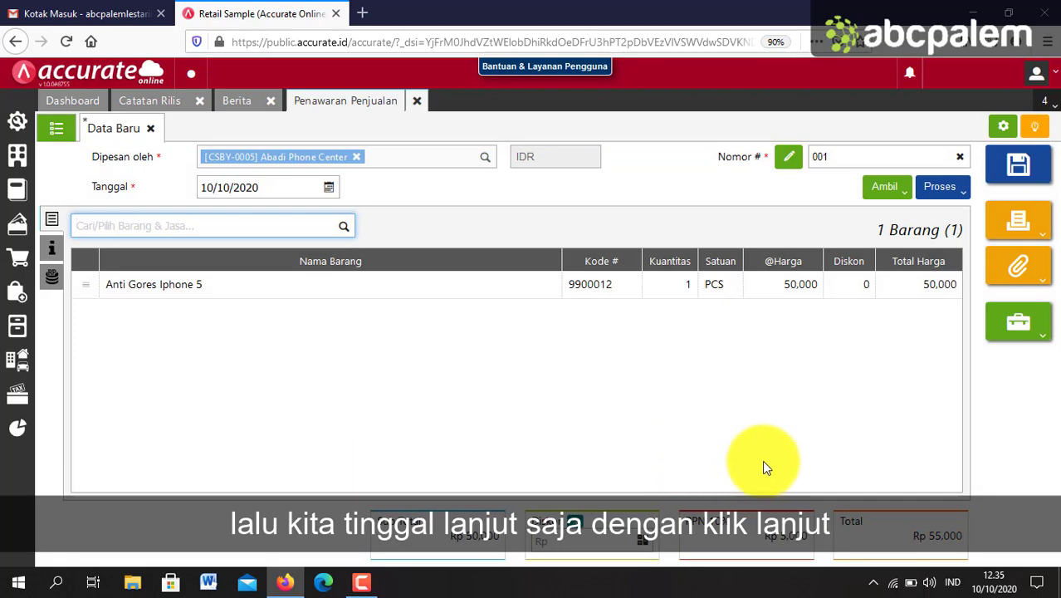
- Review the quotation's other information (Info lainnya) and additional costs (Biaya Lainnya), then return to the item details
click(47, 249)
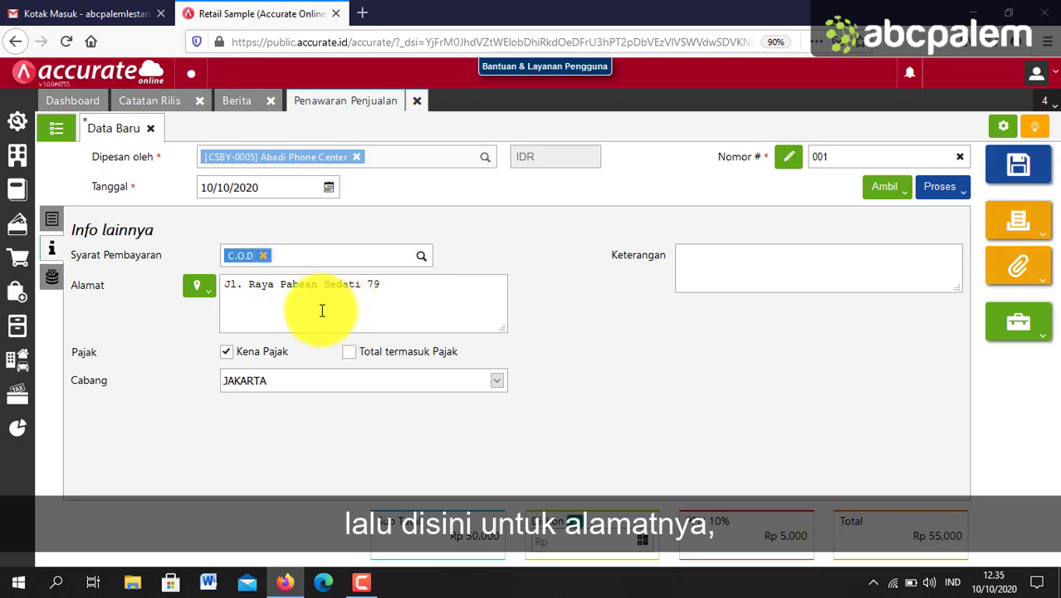
click(55, 276)
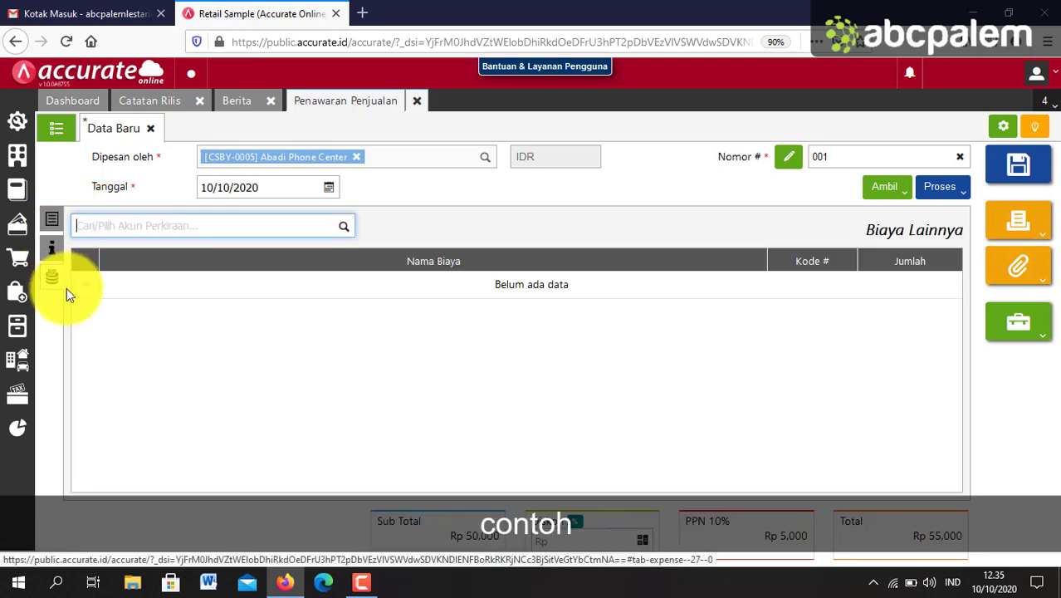
click(48, 226)
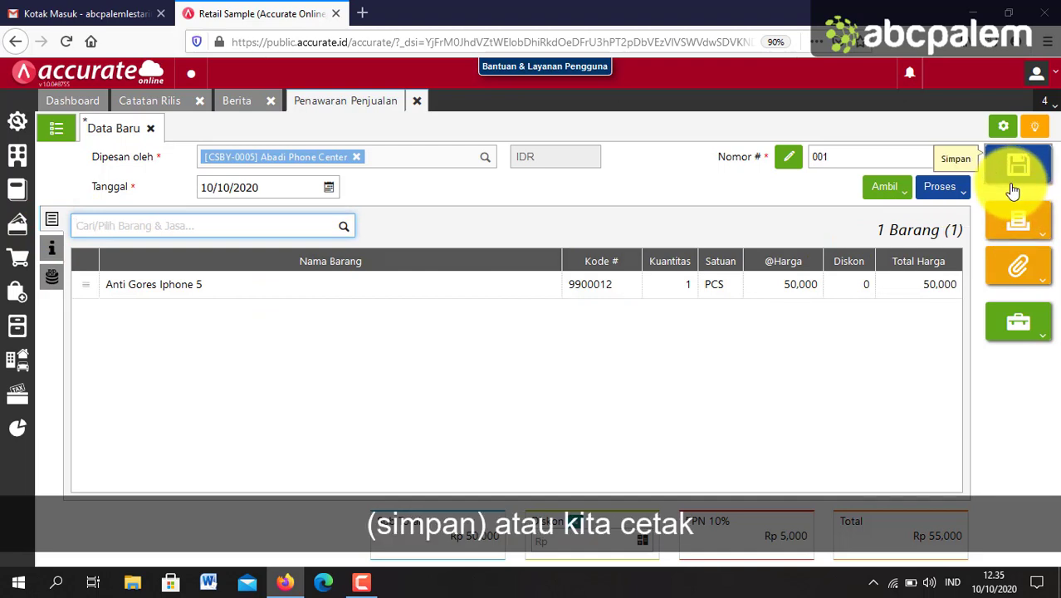
- Save the quotation by choosing to email it, and dismiss the email form without sending
click(1030, 223)
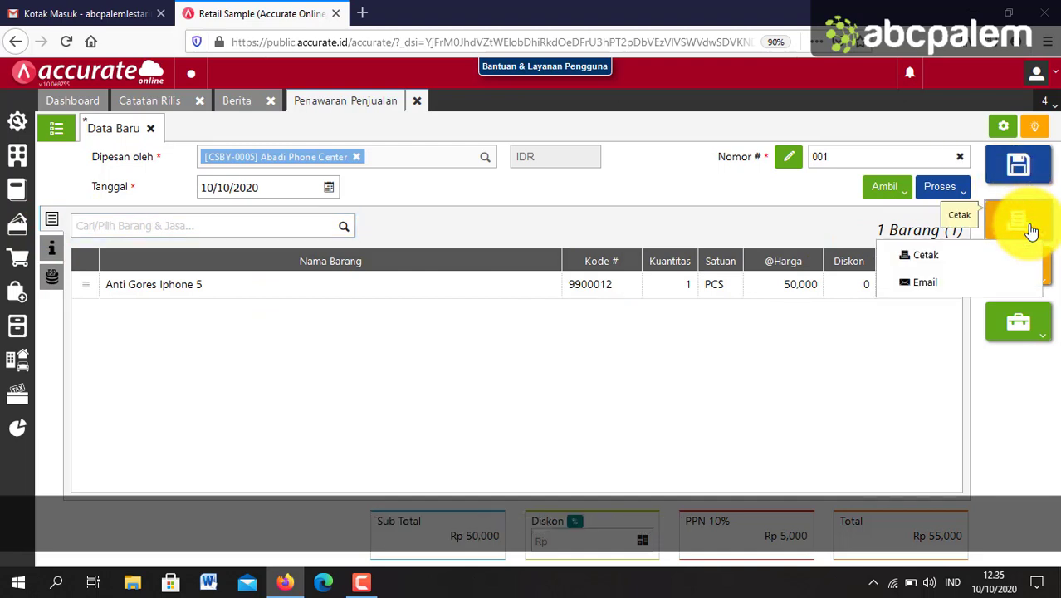
click(933, 283)
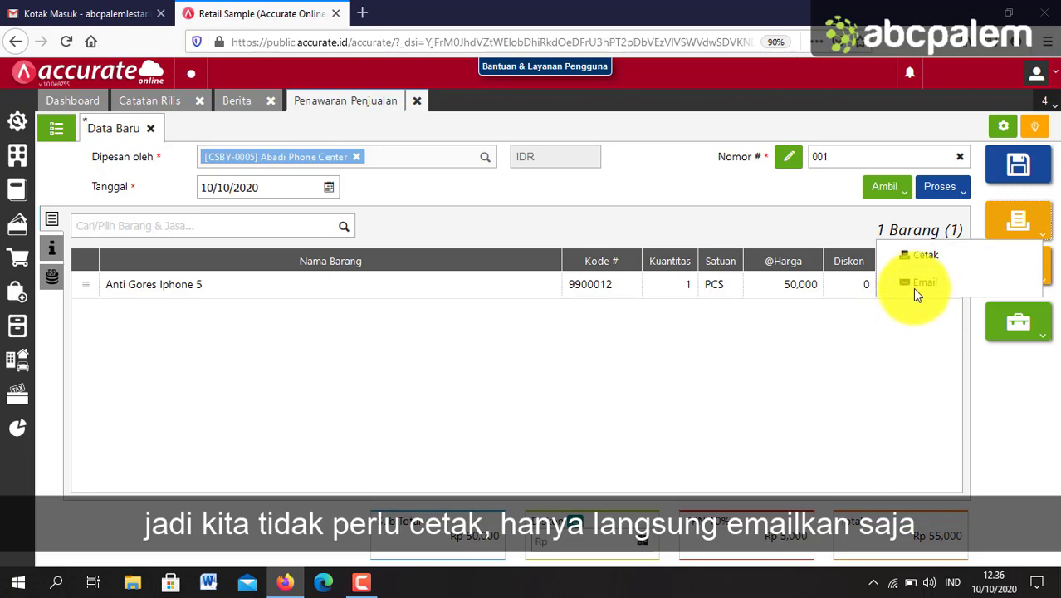
click(917, 284)
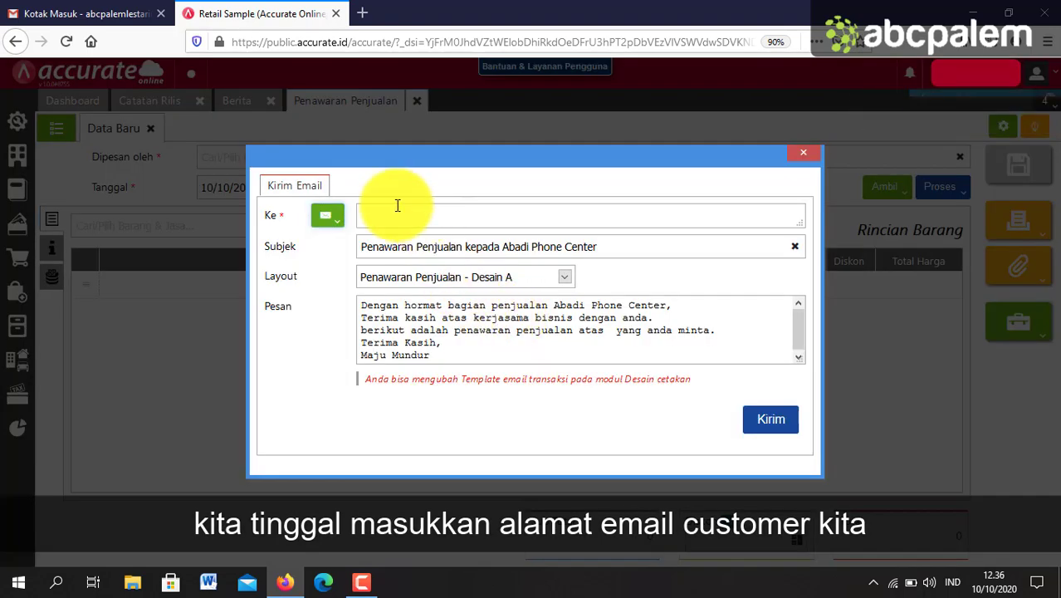
click(397, 208)
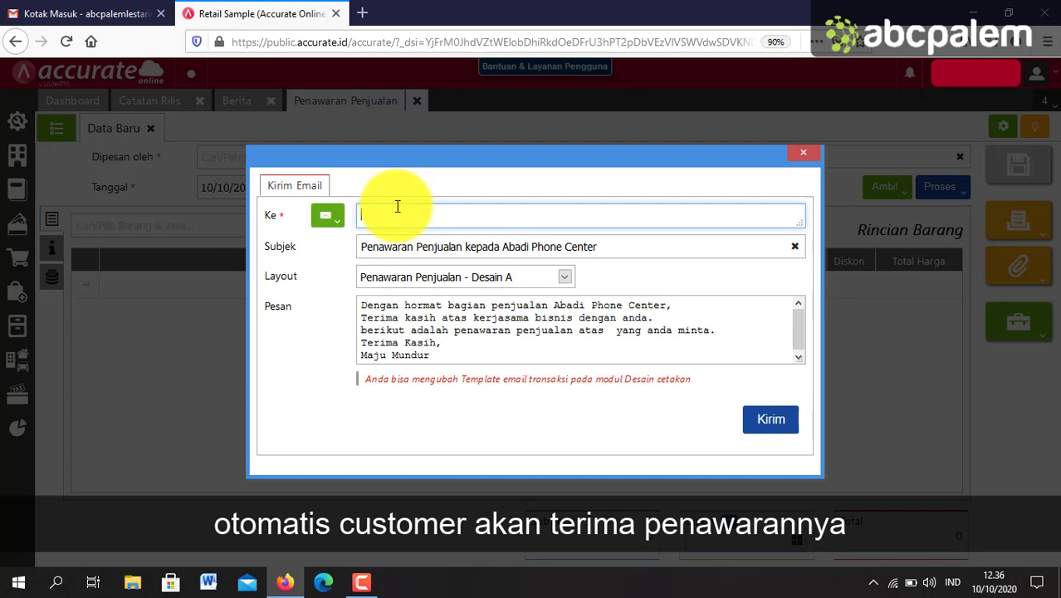
click(793, 155)
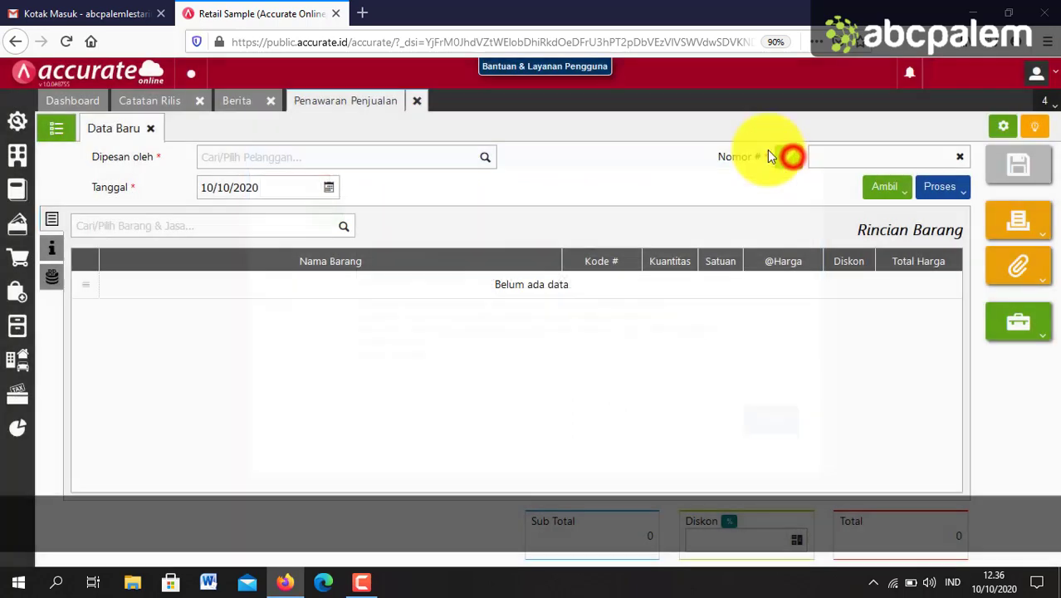
- Close and reopen the Penawaran Penjualan module, and open quotation 001 from its list
click(418, 105)
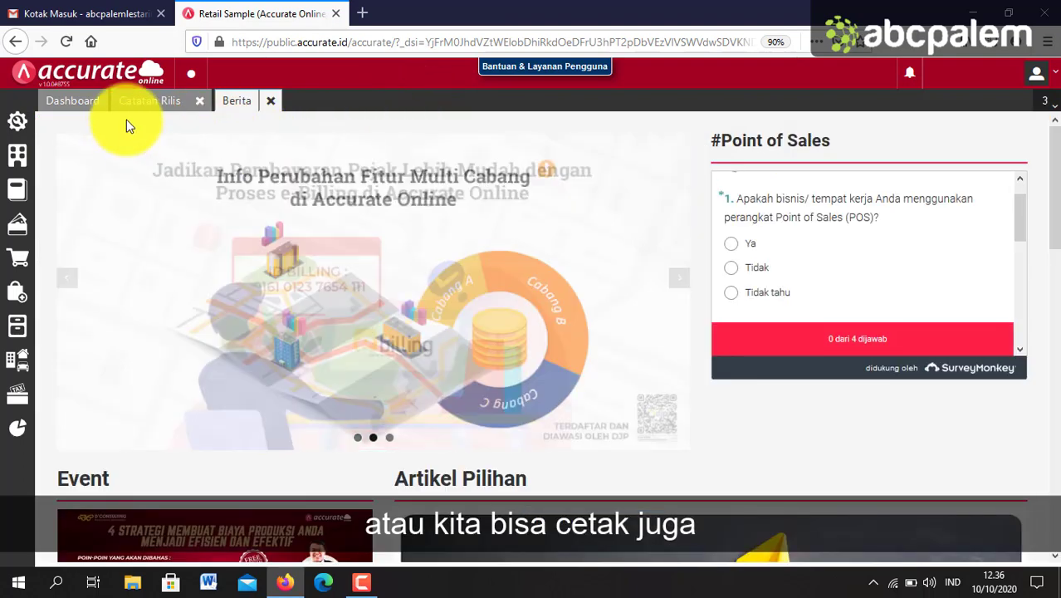
click(17, 257)
click(101, 307)
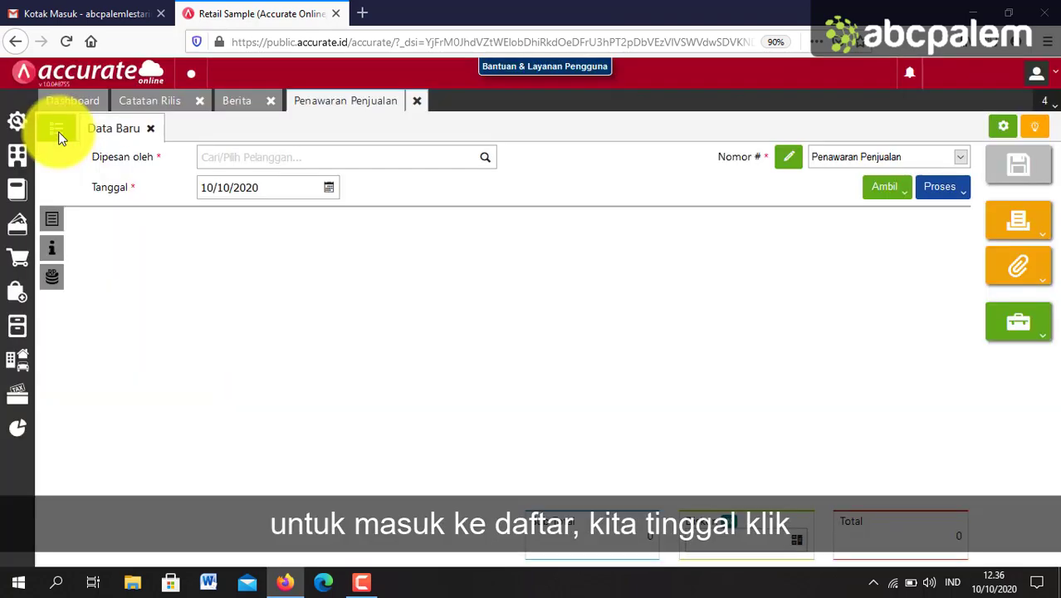
click(58, 132)
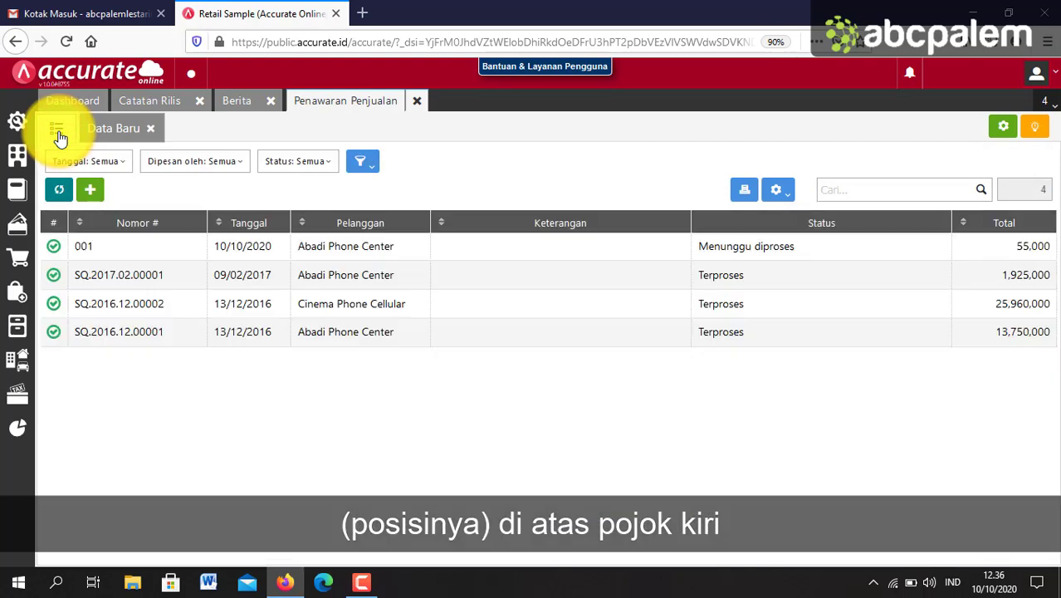
click(473, 256)
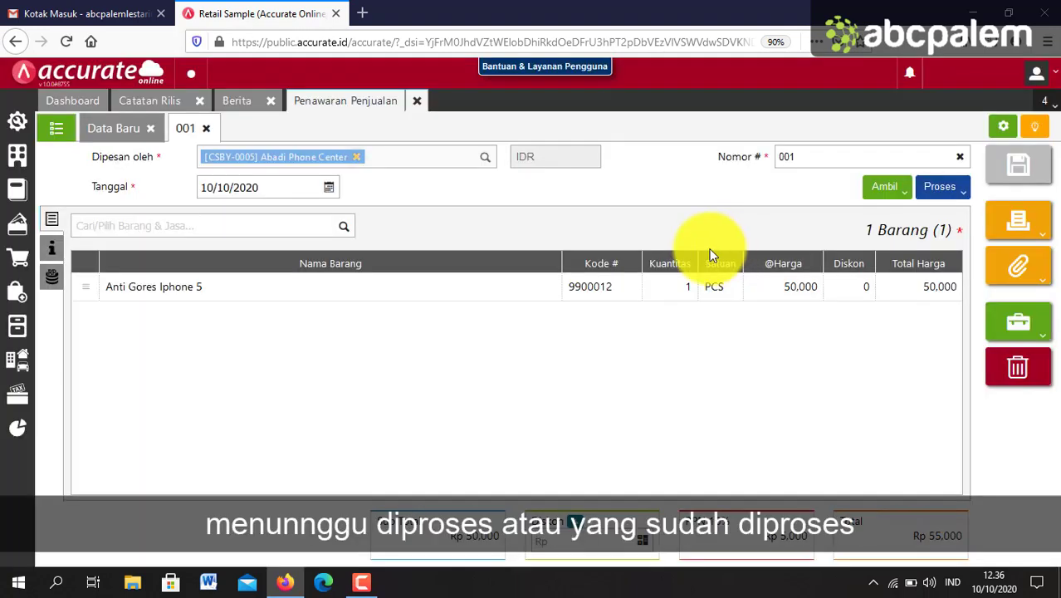
- Preview the printable version of quotation 001 and close the preview
click(1010, 222)
click(938, 251)
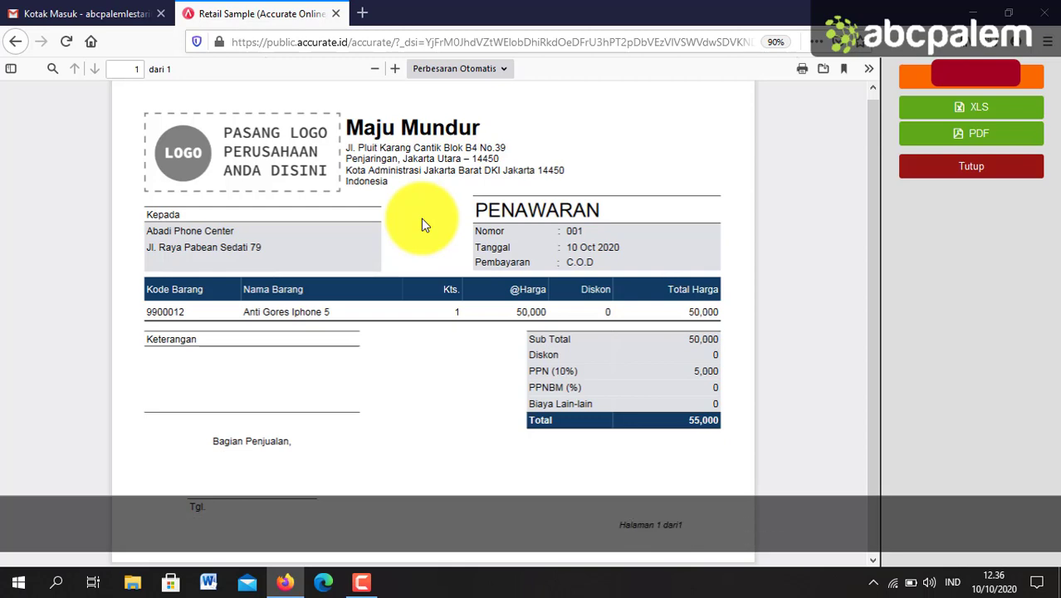
click(924, 169)
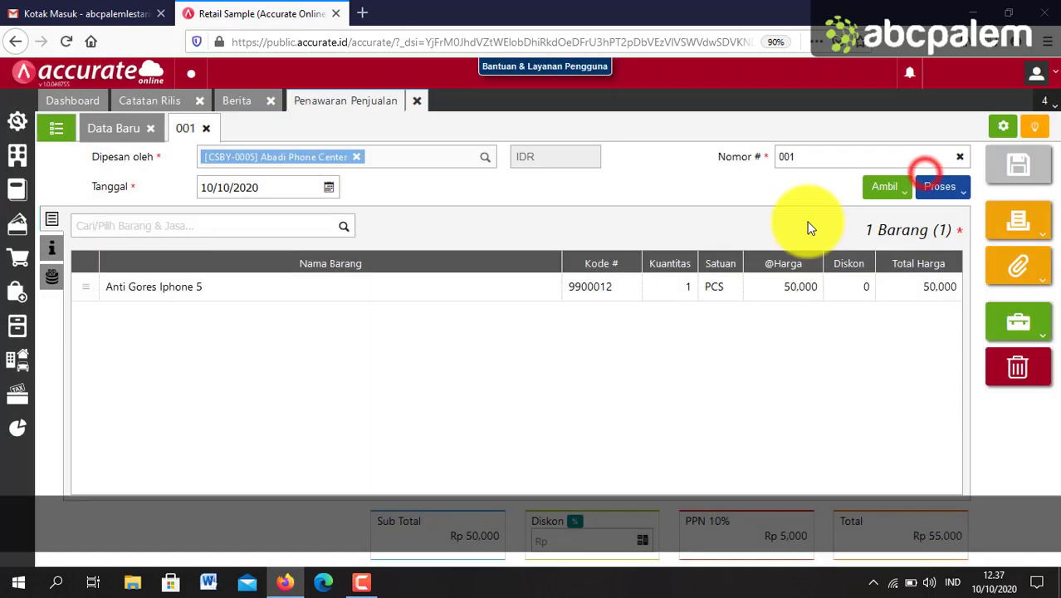
- Close the Penawaran Penjualan module and stay in the Retail Sample database
click(419, 102)
click(487, 356)
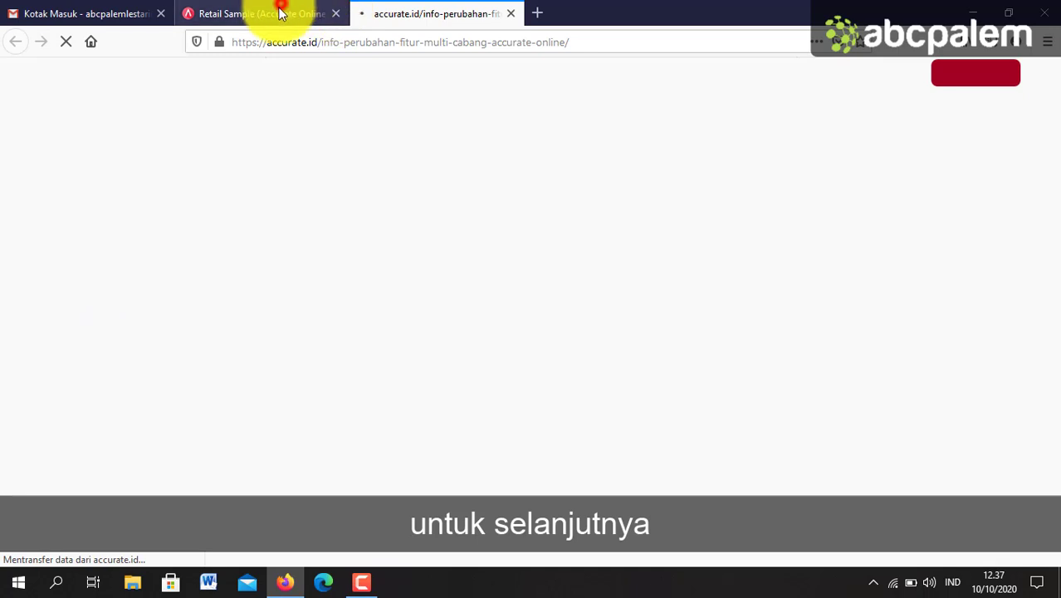
click(279, 13)
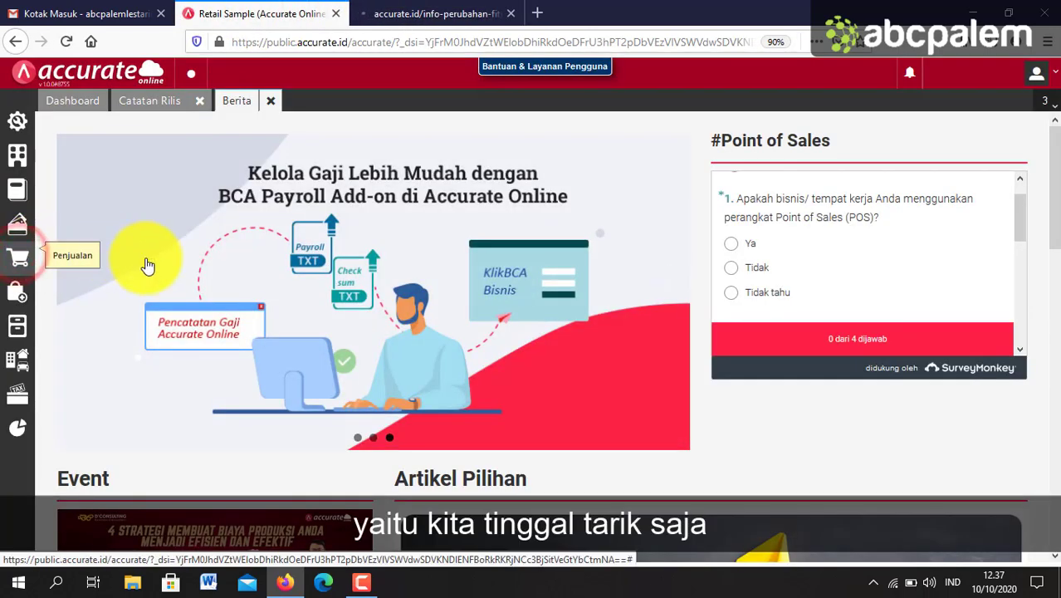
- Start a new sales order (Pesanan Penjualan) for the customer Abadi Phone Center
click(18, 258)
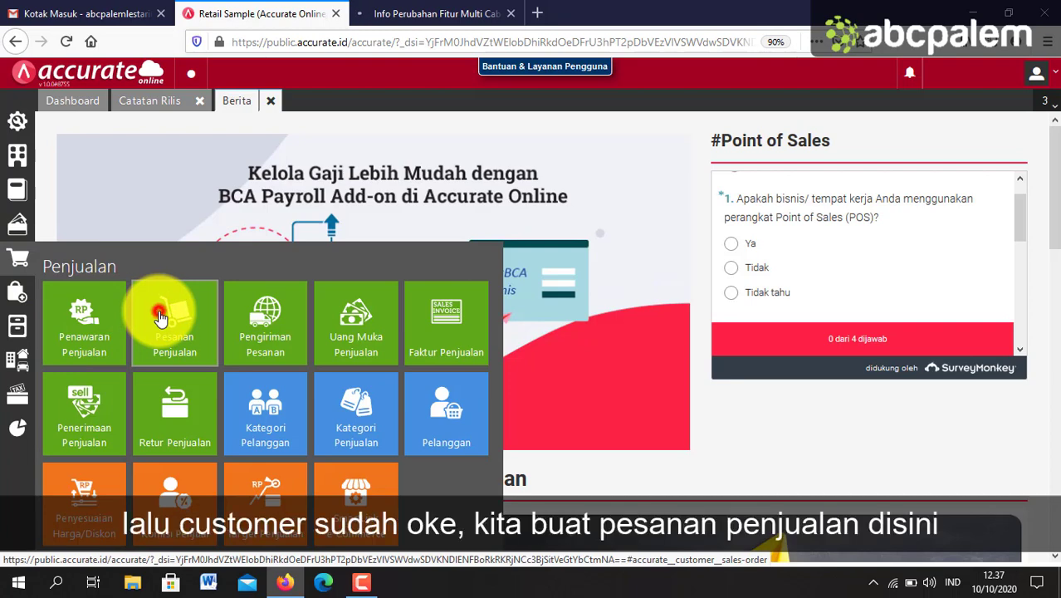
click(160, 313)
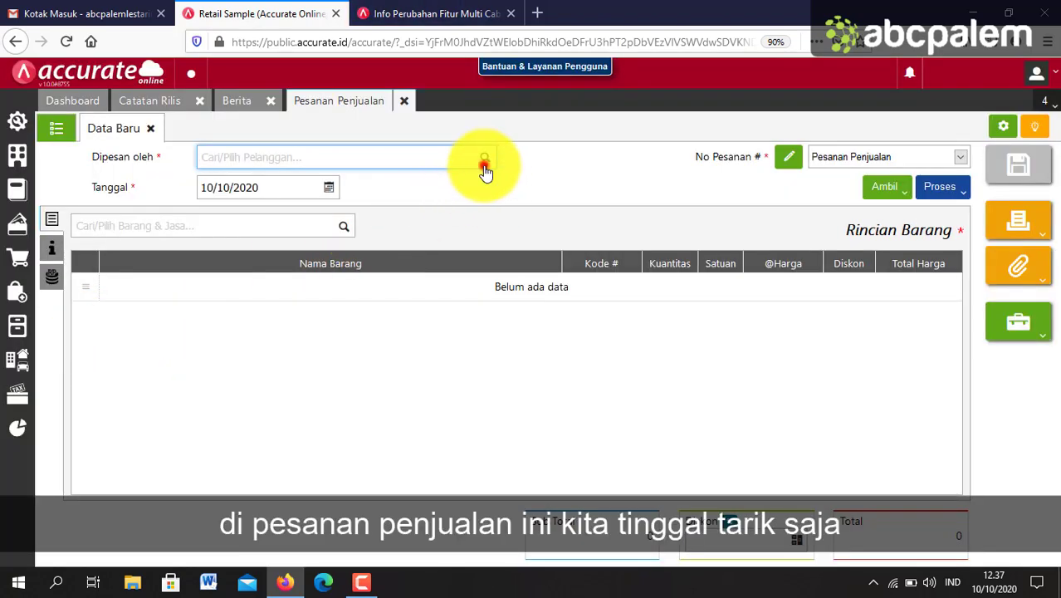
click(485, 160)
click(320, 182)
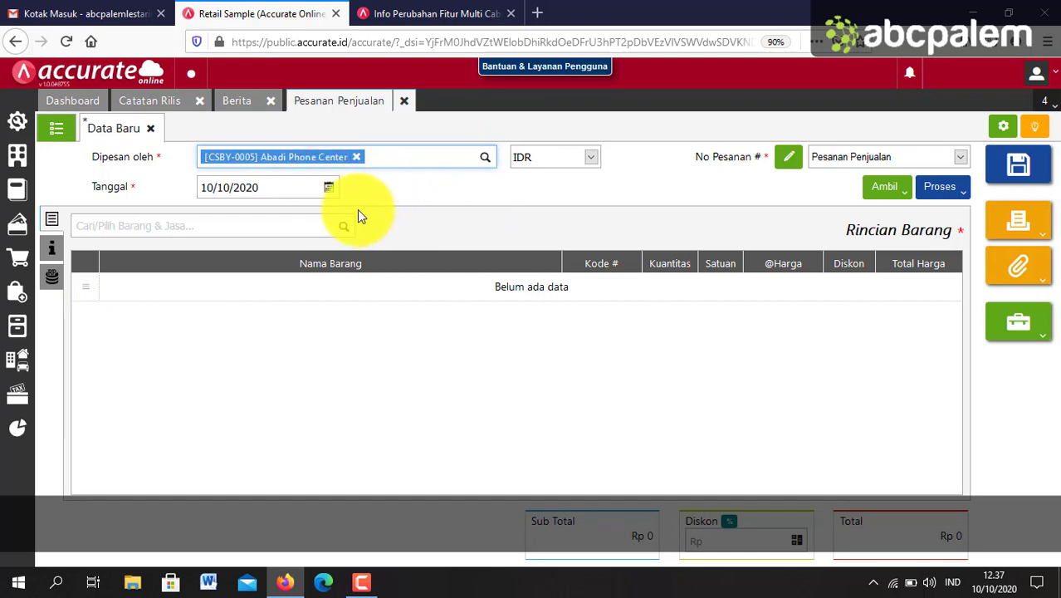
- Copy the Anti Gores Iphone 5 line from sales quotation 001 into the sales order
click(876, 198)
click(798, 216)
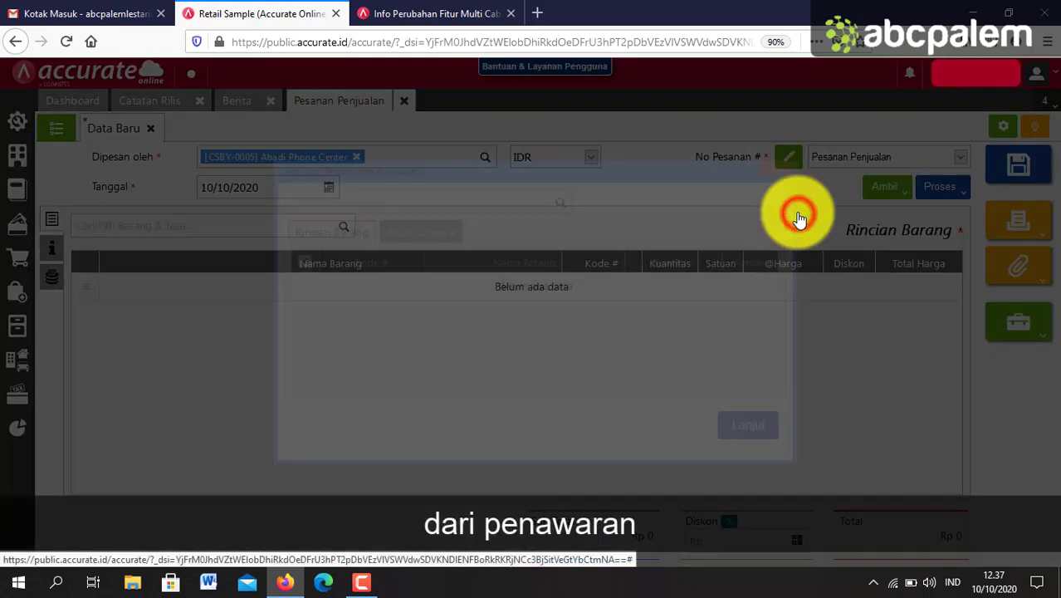
click(558, 207)
click(471, 240)
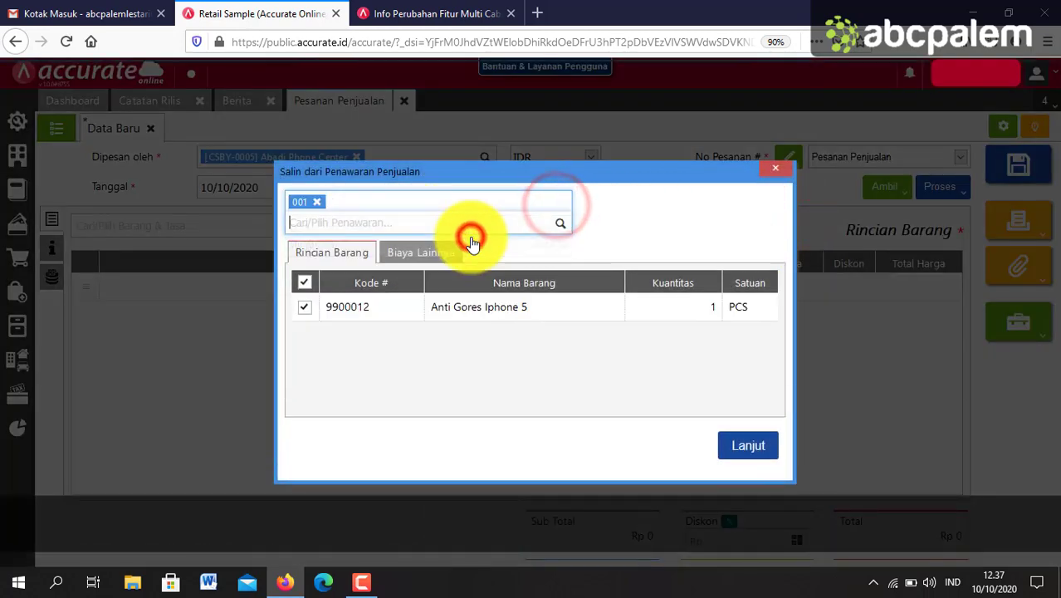
click(750, 446)
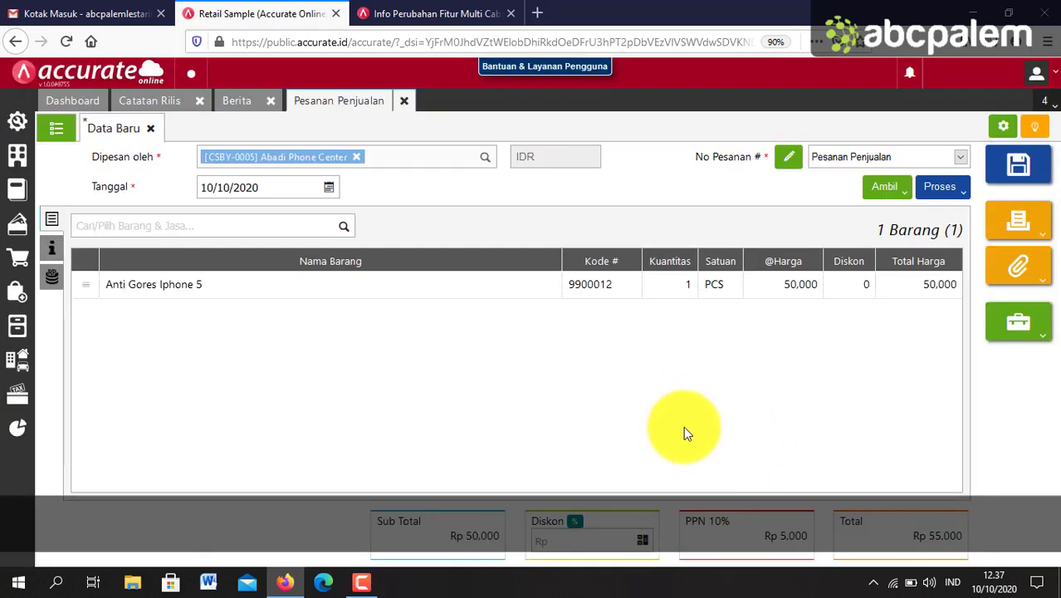
- Check the sales order's print and email options, then save the order with the automatic Pesanan Penjualan numbering
click(999, 239)
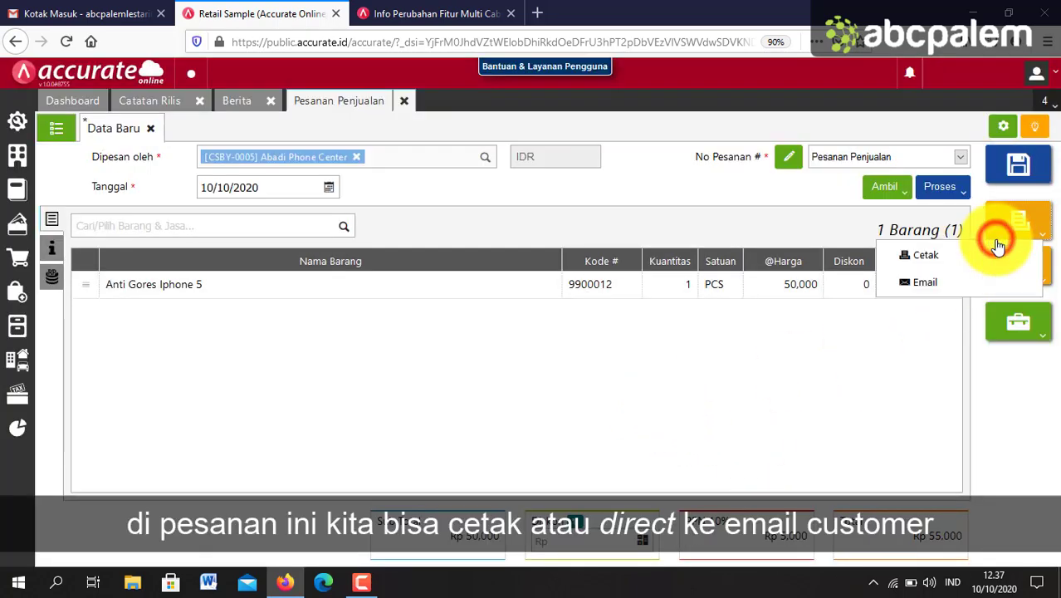
click(825, 324)
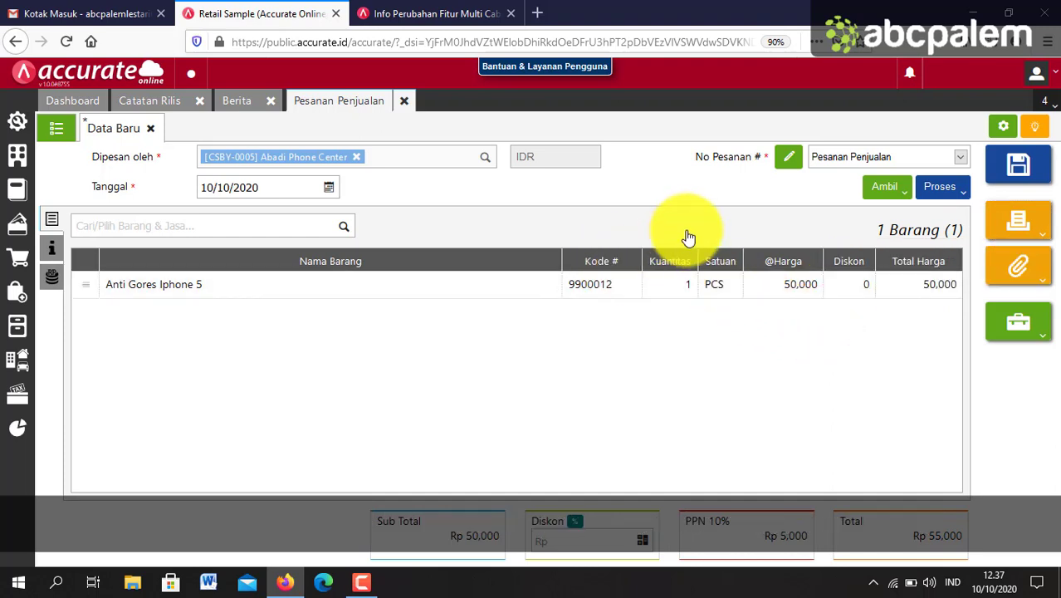
click(1009, 184)
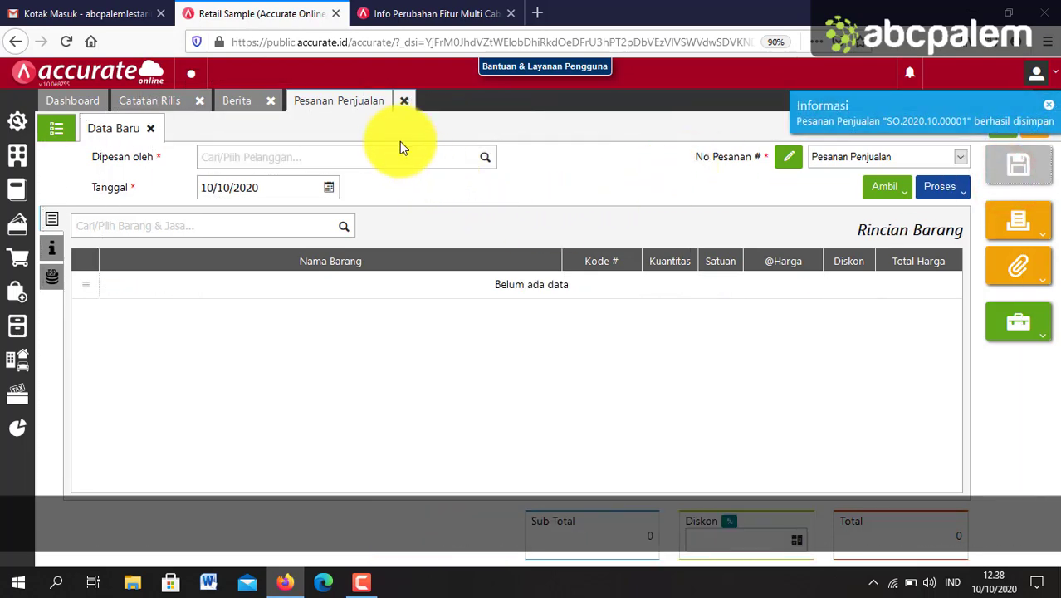
- Close the Pesanan Penjualan module and start a new delivery (Pengiriman Pesanan) for the customer Abadi Phone Center
click(403, 101)
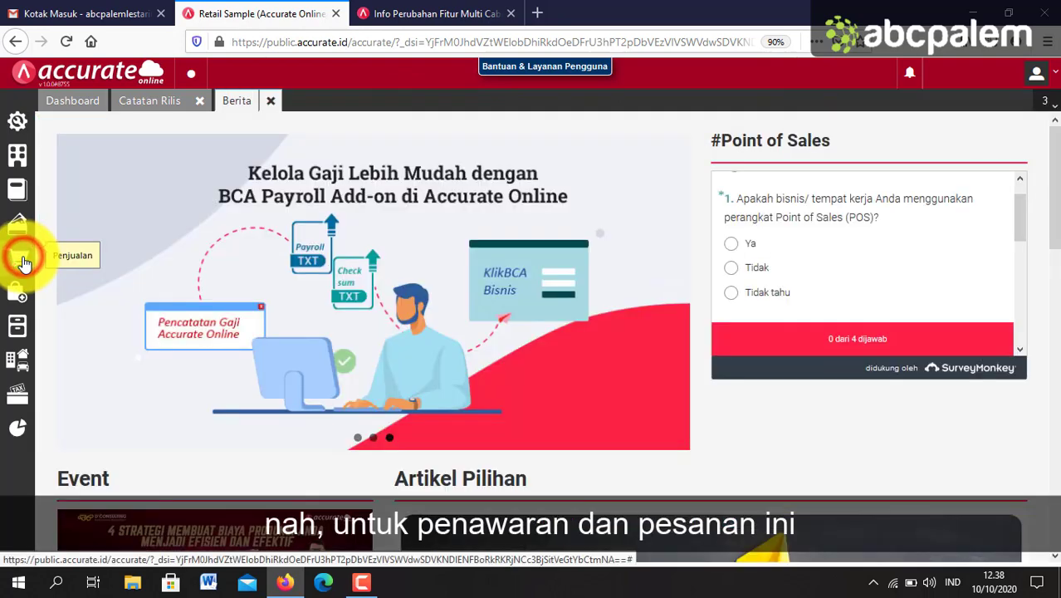
click(23, 258)
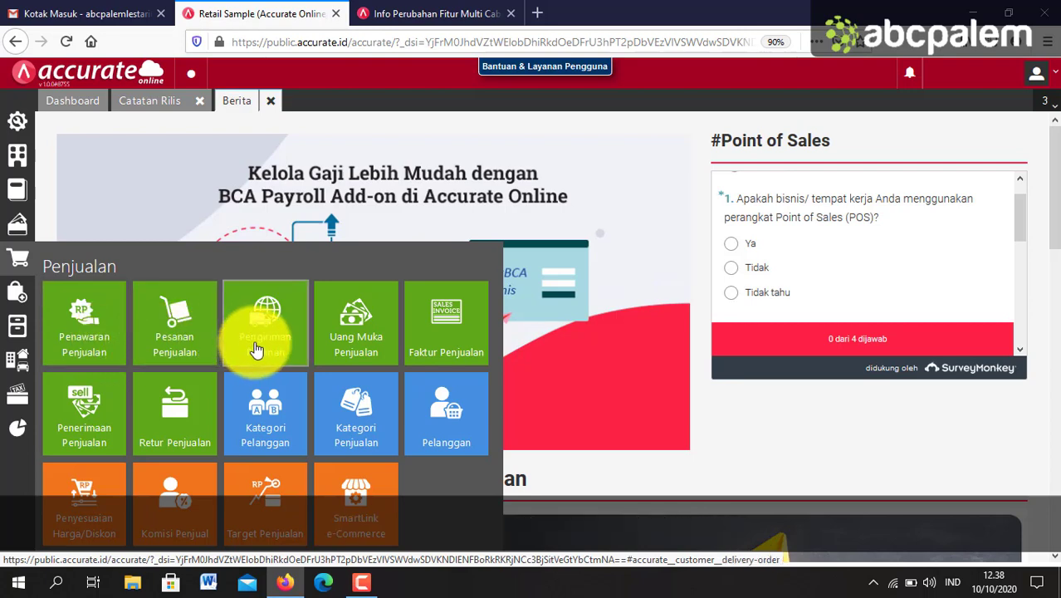
click(282, 345)
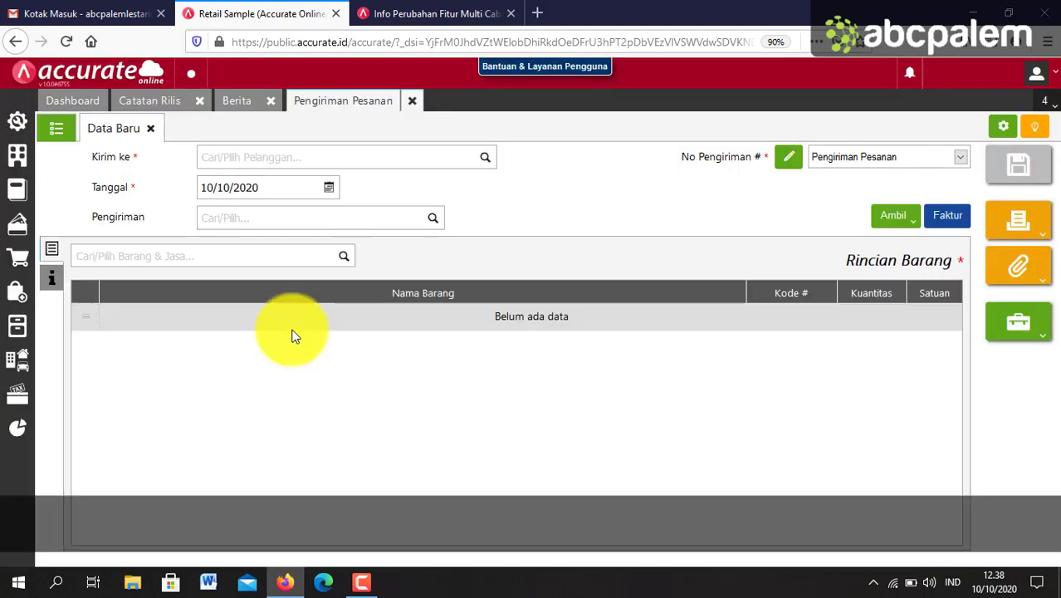
click(486, 156)
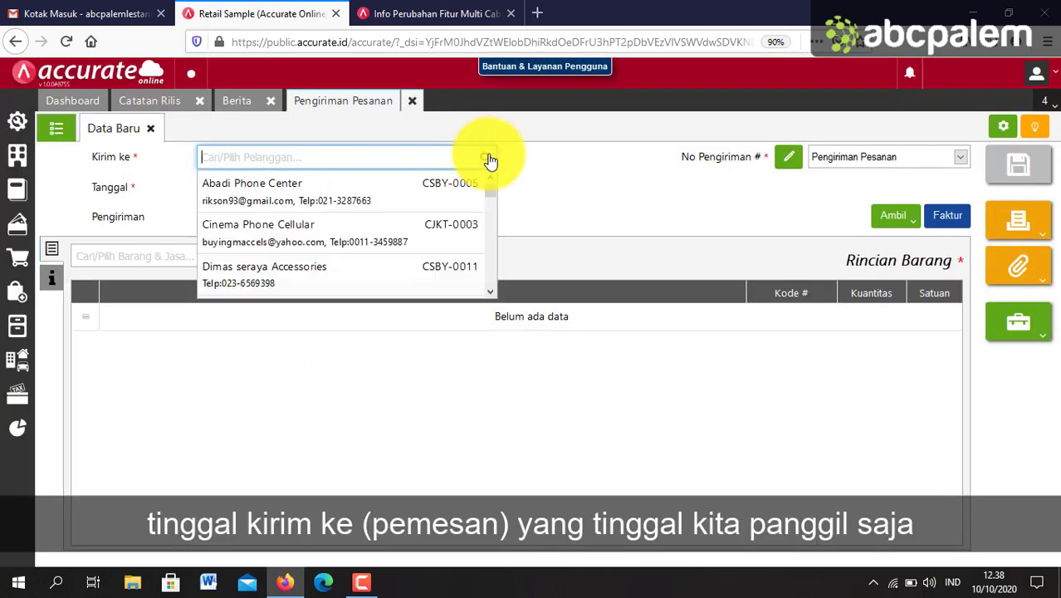
click(299, 185)
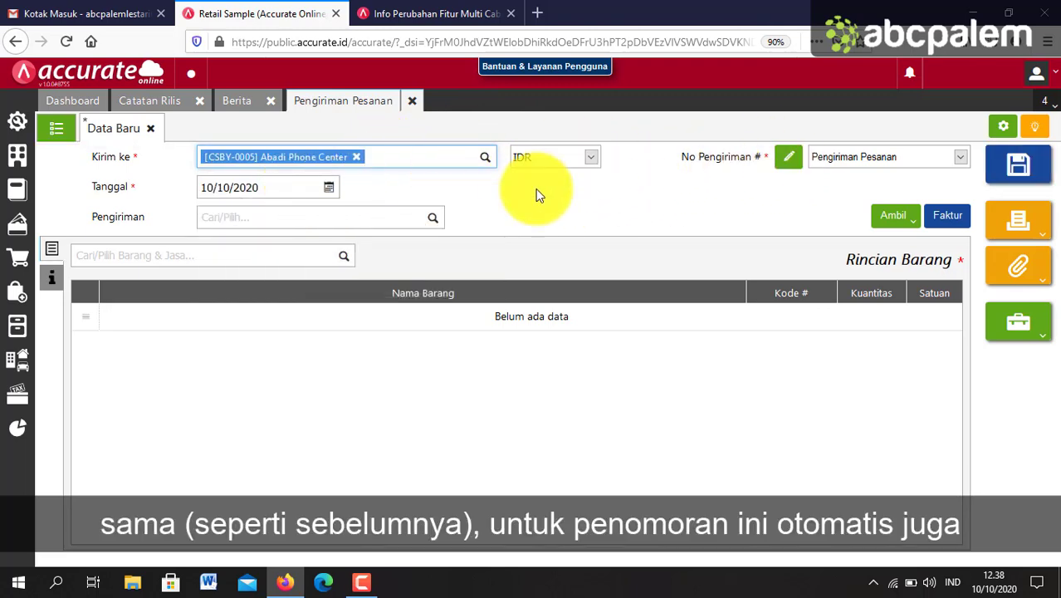
- Copy the Anti Gores Iphone 5 line from the customer's sales order (Pesanan) into the delivery
click(890, 219)
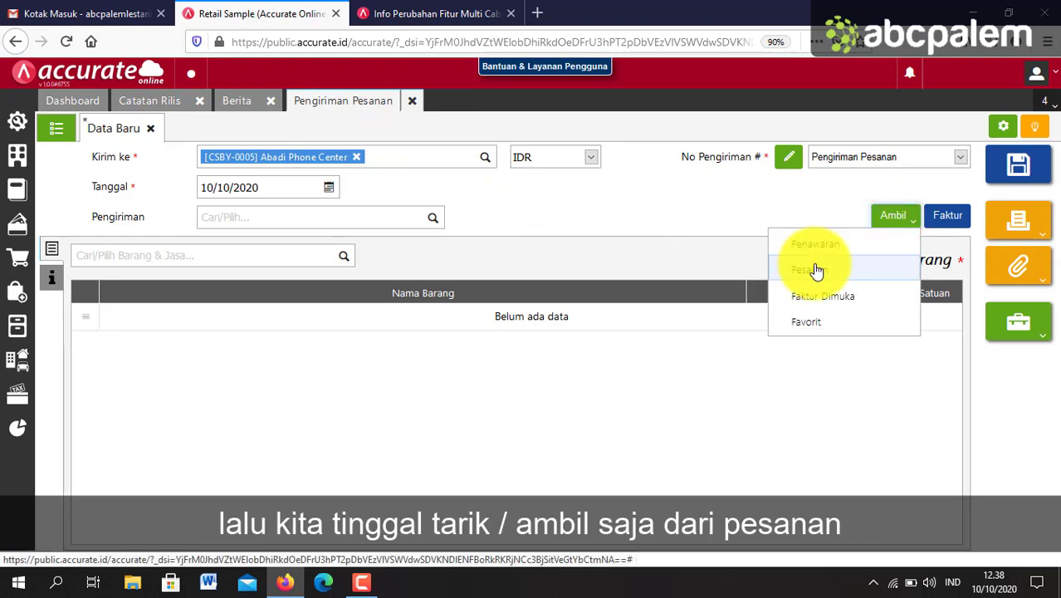
click(819, 274)
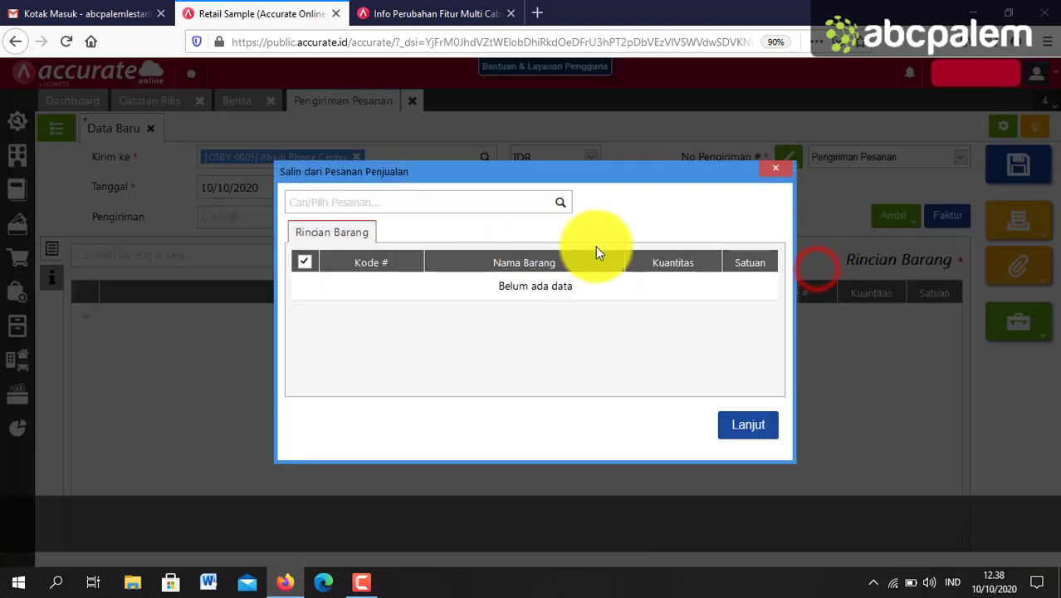
click(563, 200)
click(457, 235)
click(740, 432)
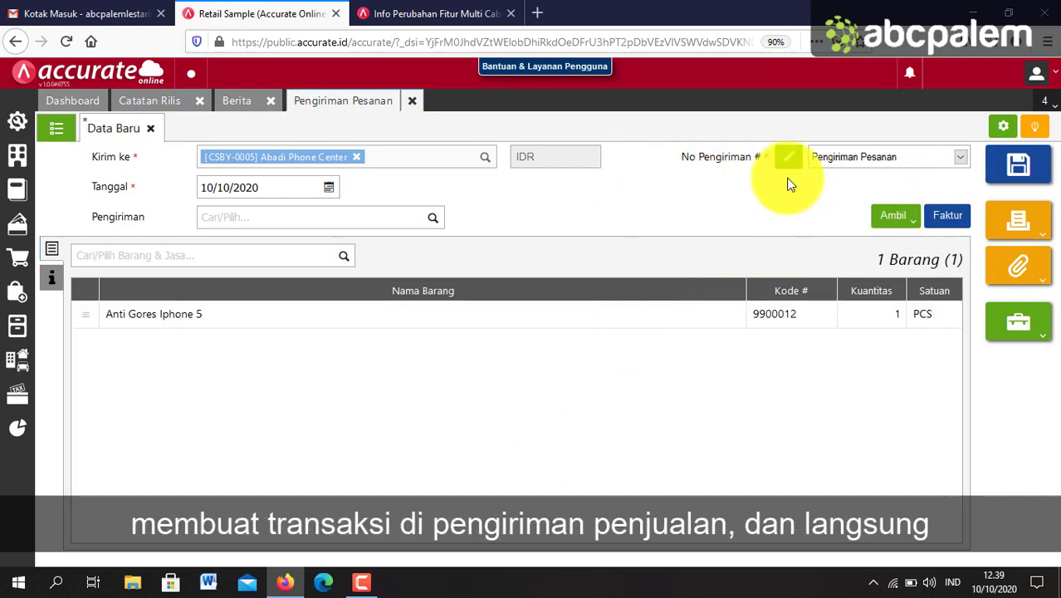
- Turn the delivery into a sales invoice (Faktur) and check the invoice's print and email options
click(949, 218)
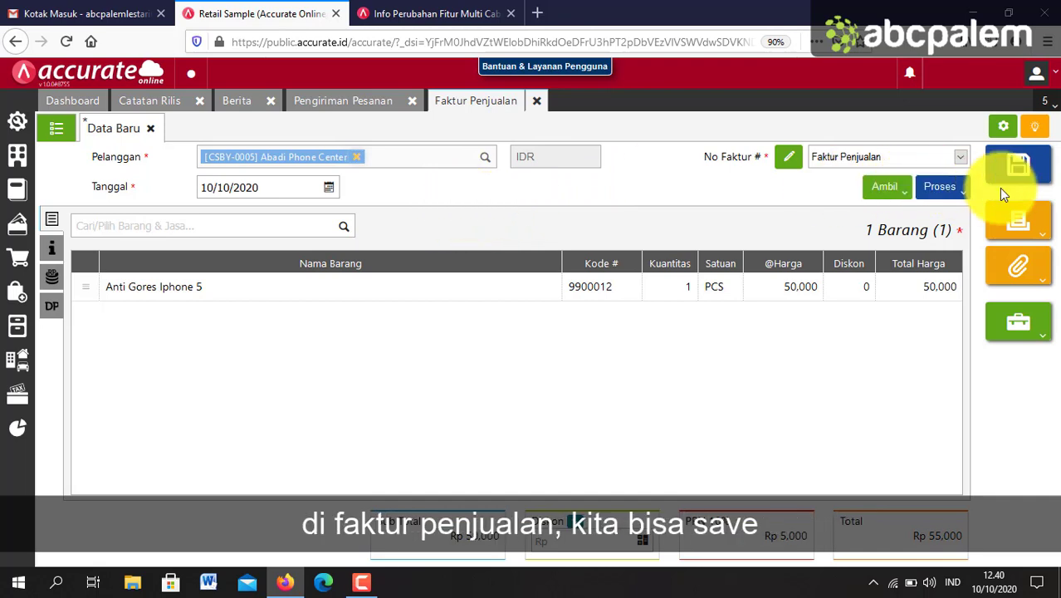
click(1029, 222)
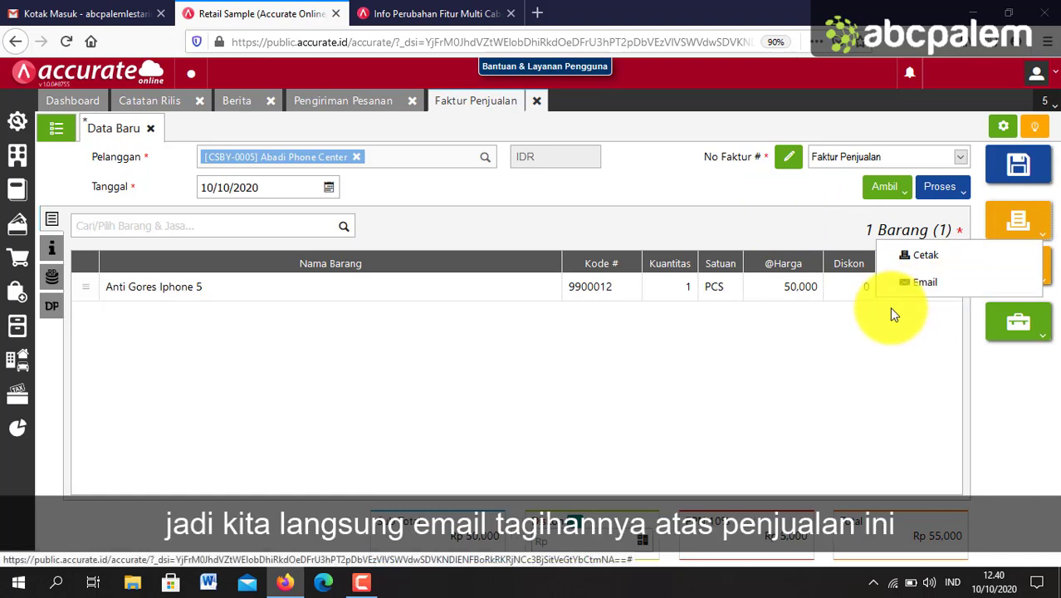
click(524, 354)
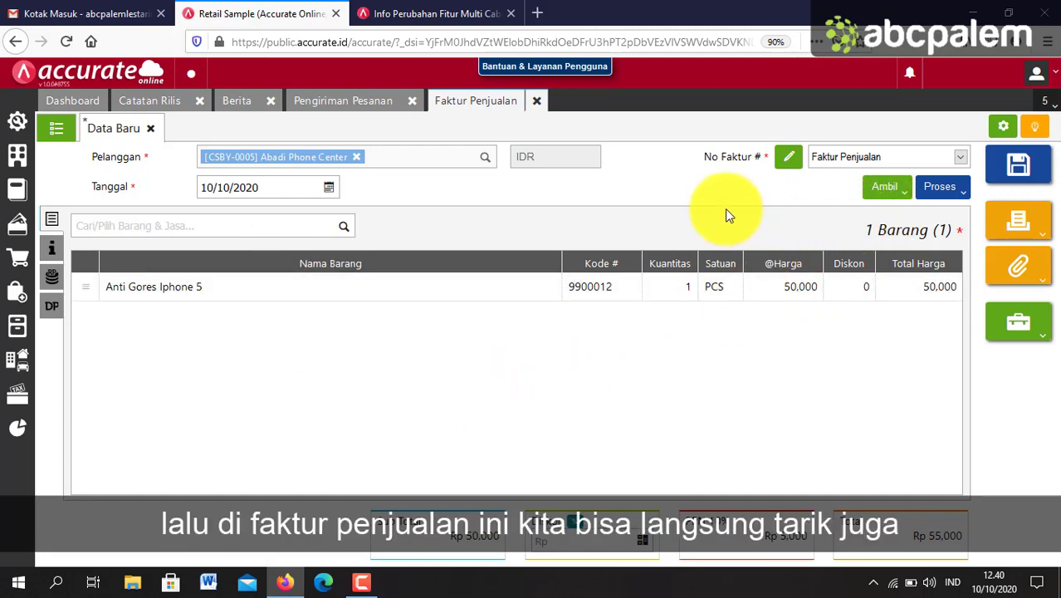
- Process the Abadi Phone Center sales invoice to payment, starting a sales receipt (Penerimaan Penjualan)
click(940, 186)
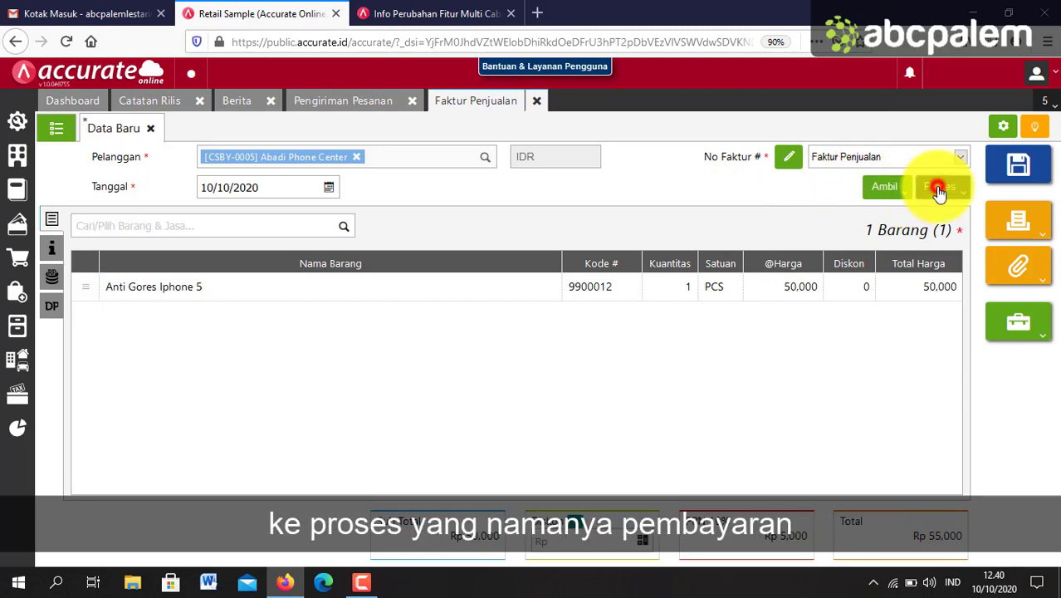
click(877, 213)
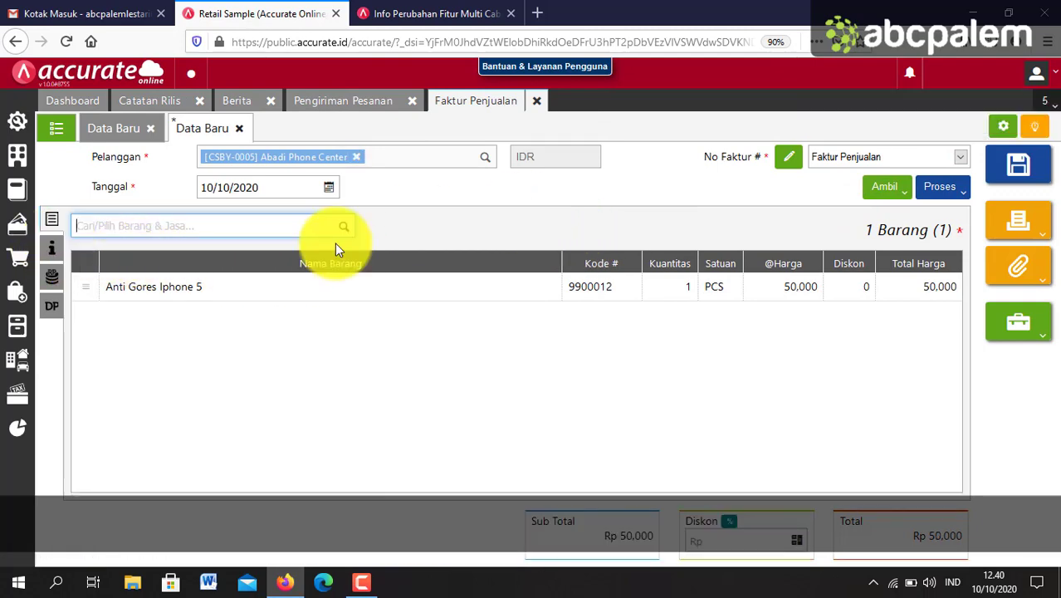
click(945, 196)
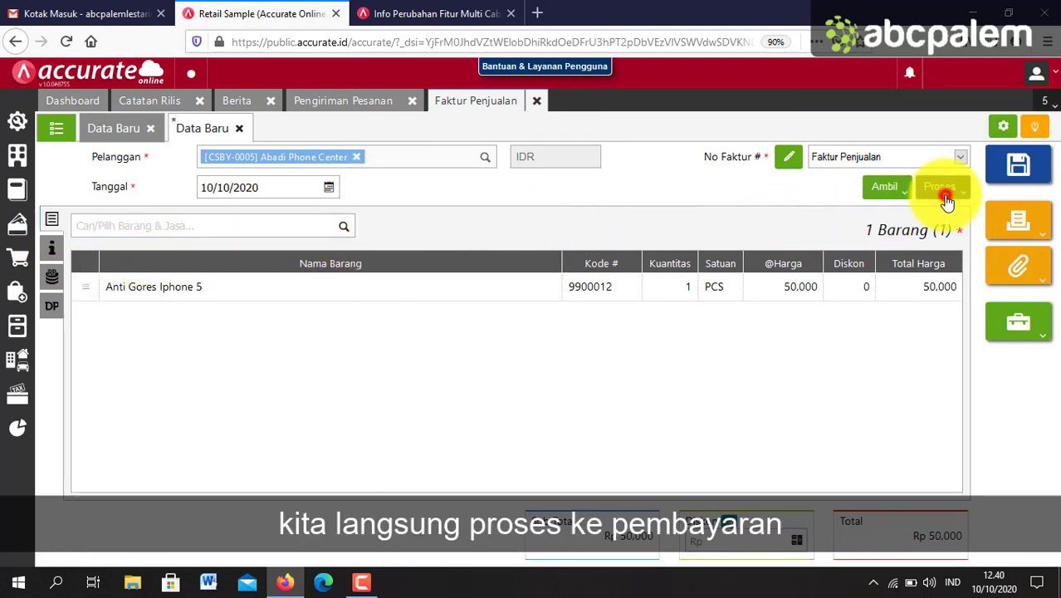
click(900, 215)
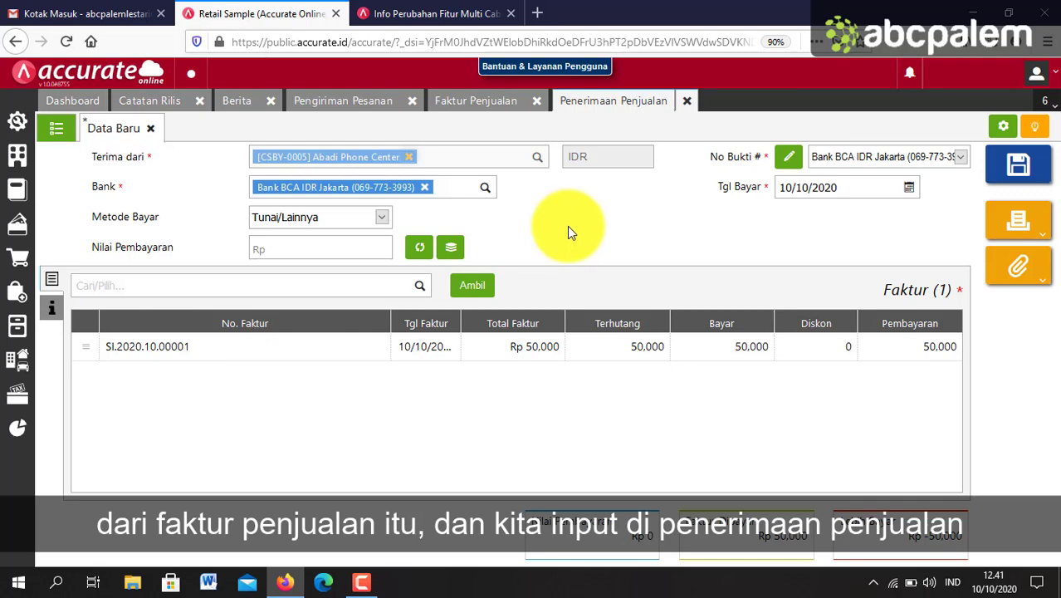
- Review the payment methods, keep Tunai/Lainnya, and fill in the payment value of Rp 50,000 from the invoice
click(376, 216)
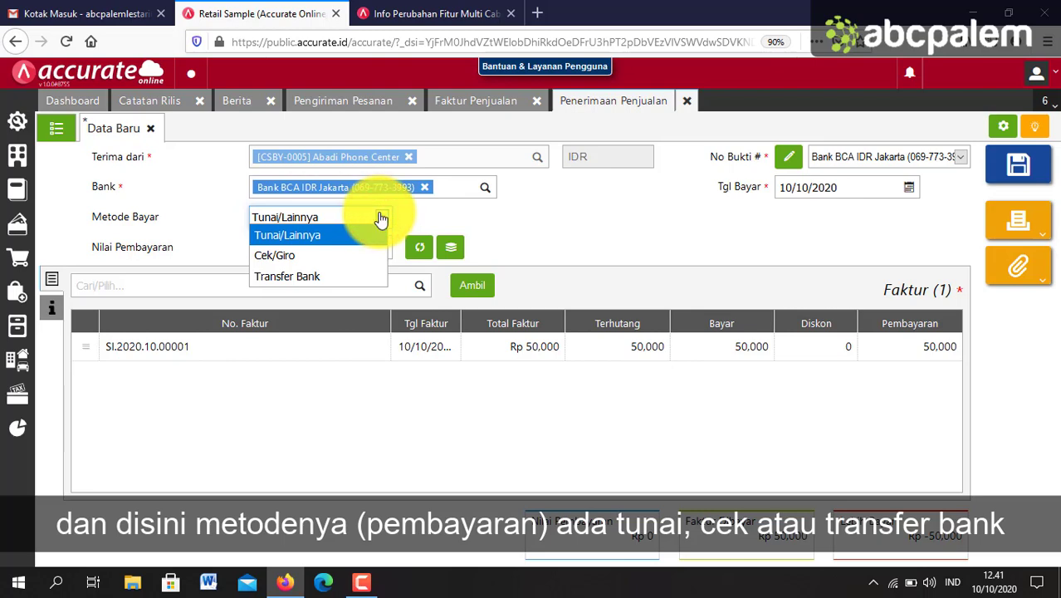
click(381, 218)
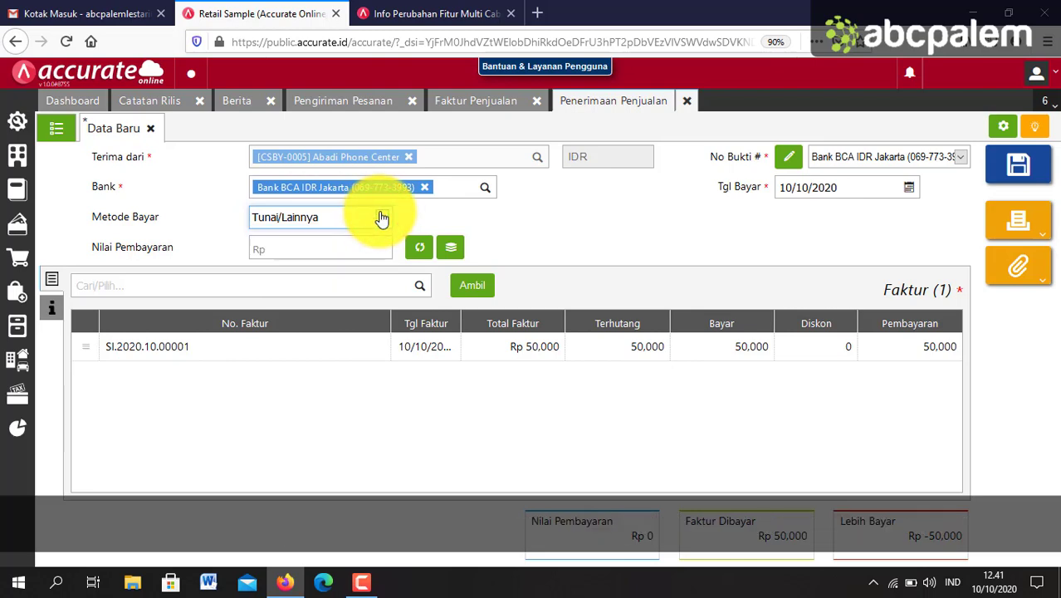
click(419, 248)
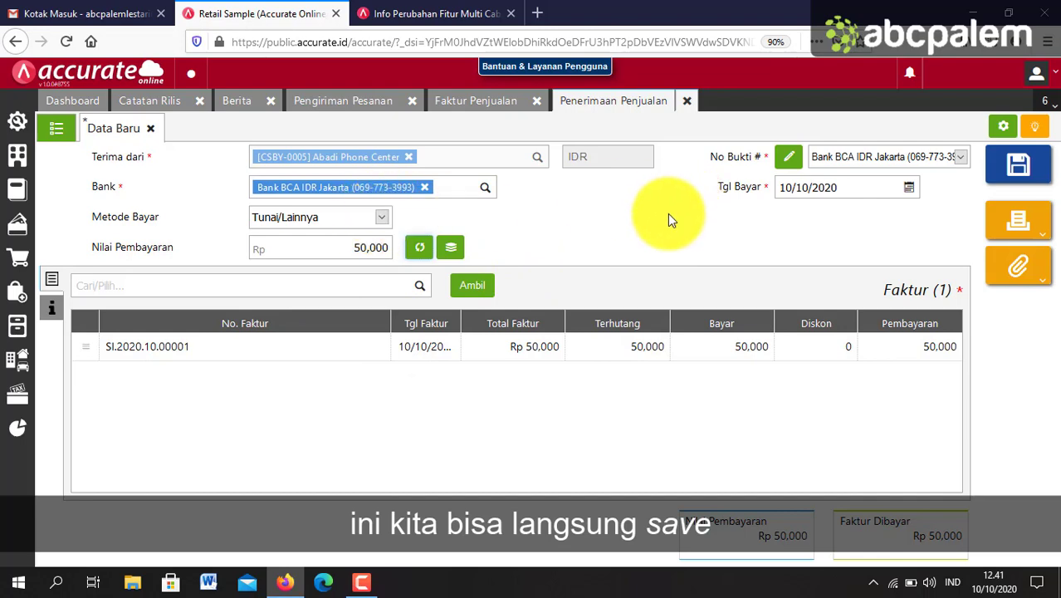
- Save the sales receipt after checking its print and email options, and close the open sales document modules
click(1002, 222)
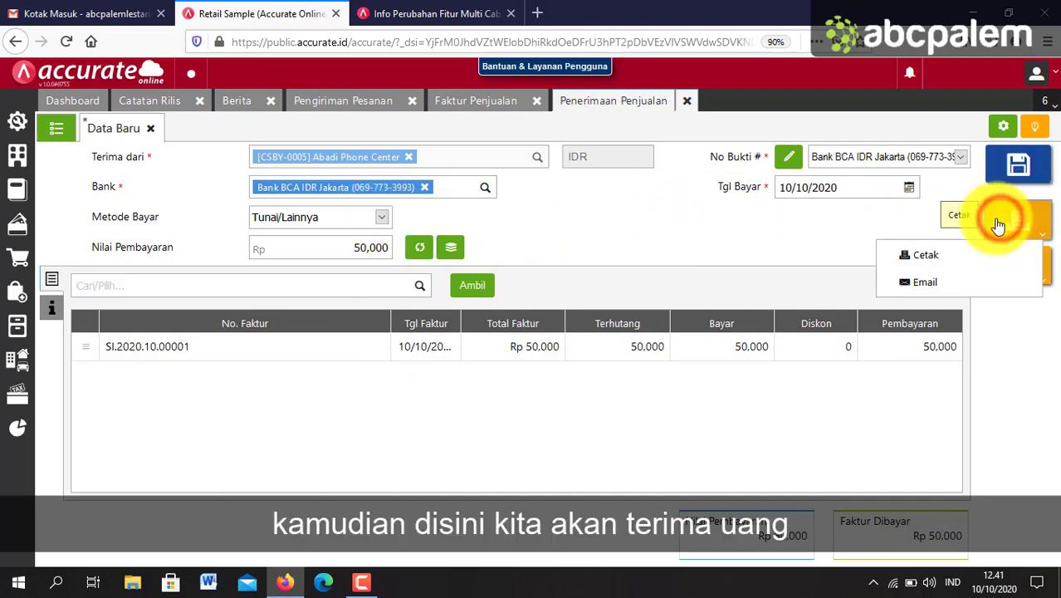
click(848, 213)
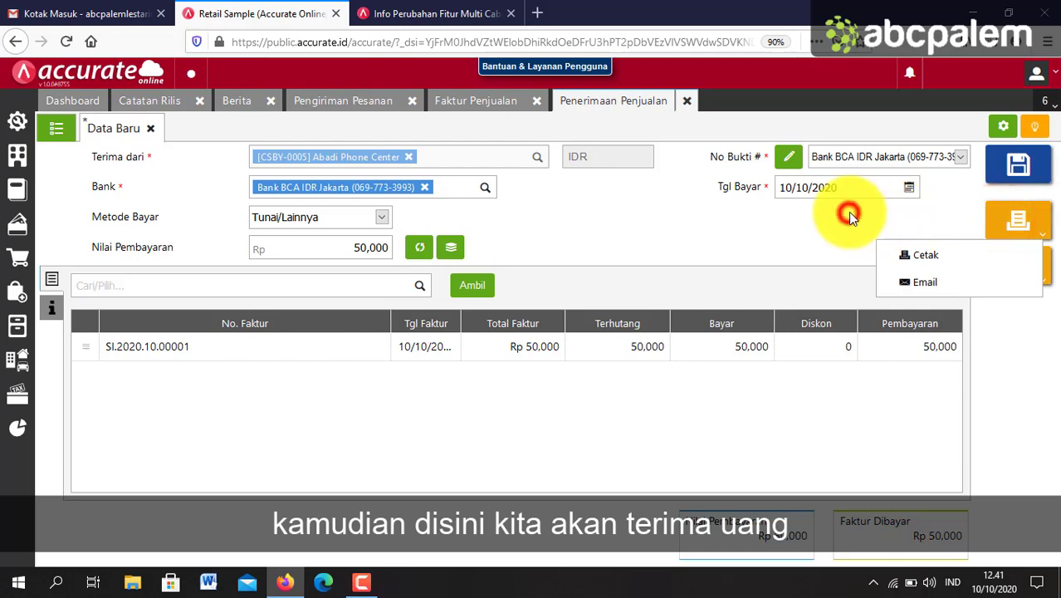
click(1013, 164)
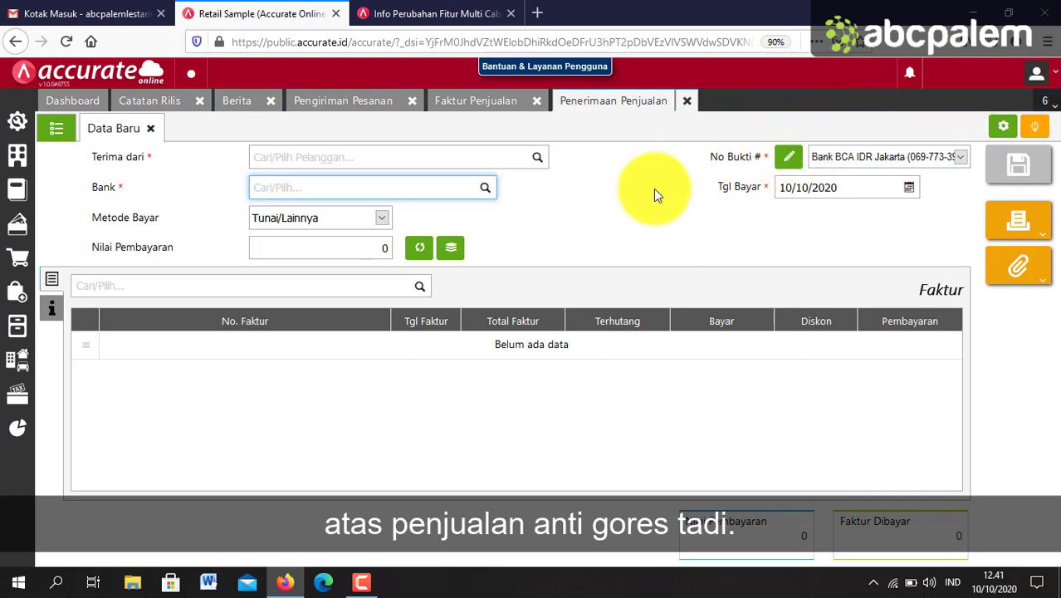
click(685, 108)
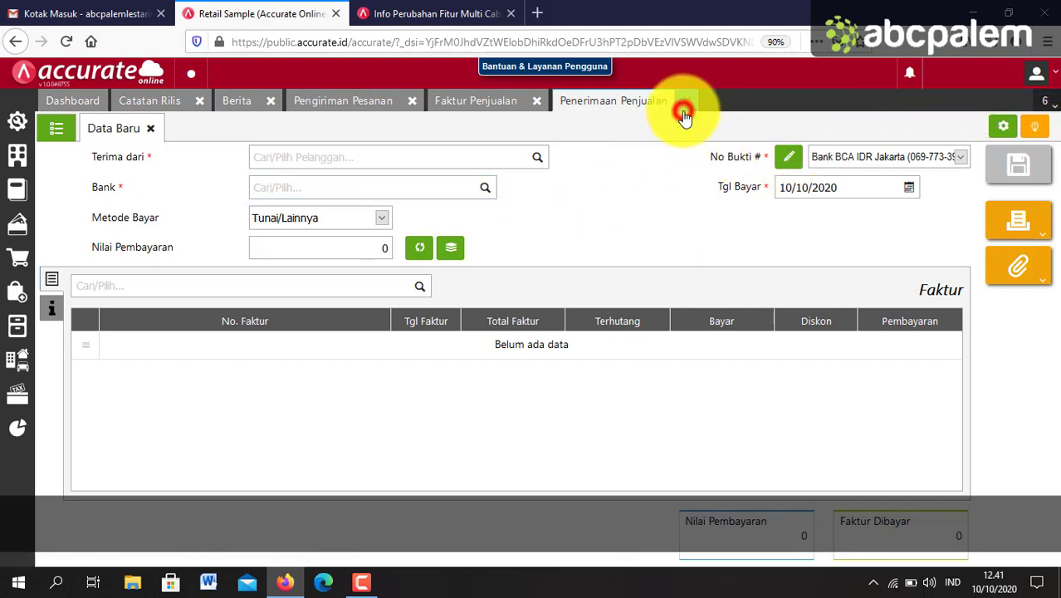
click(538, 104)
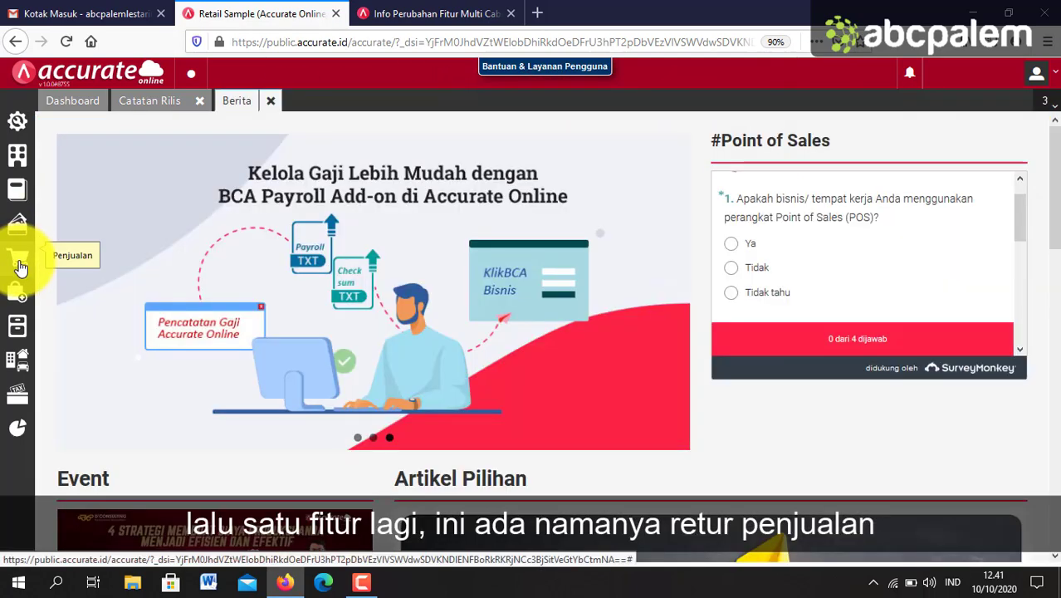
- Start a new sales return (Retur Penjualan) for the customer Abadi Phone Center
click(19, 258)
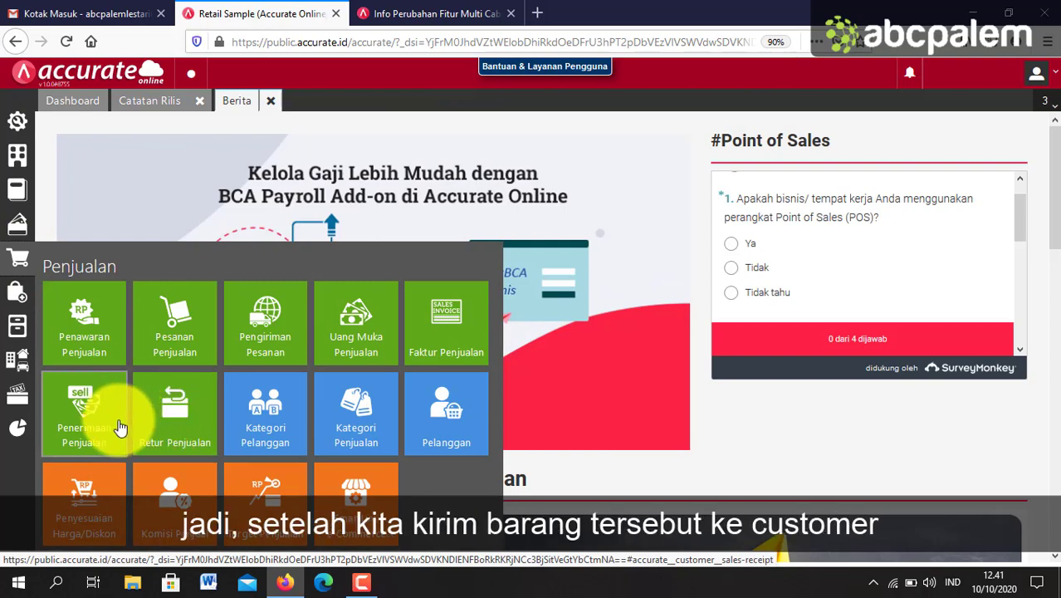
click(172, 425)
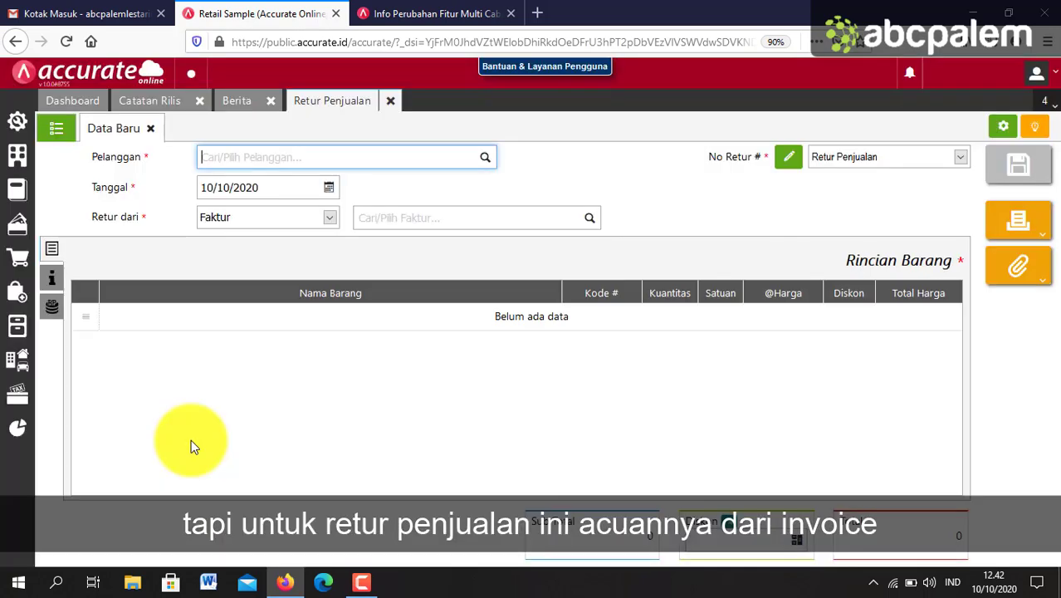
click(484, 159)
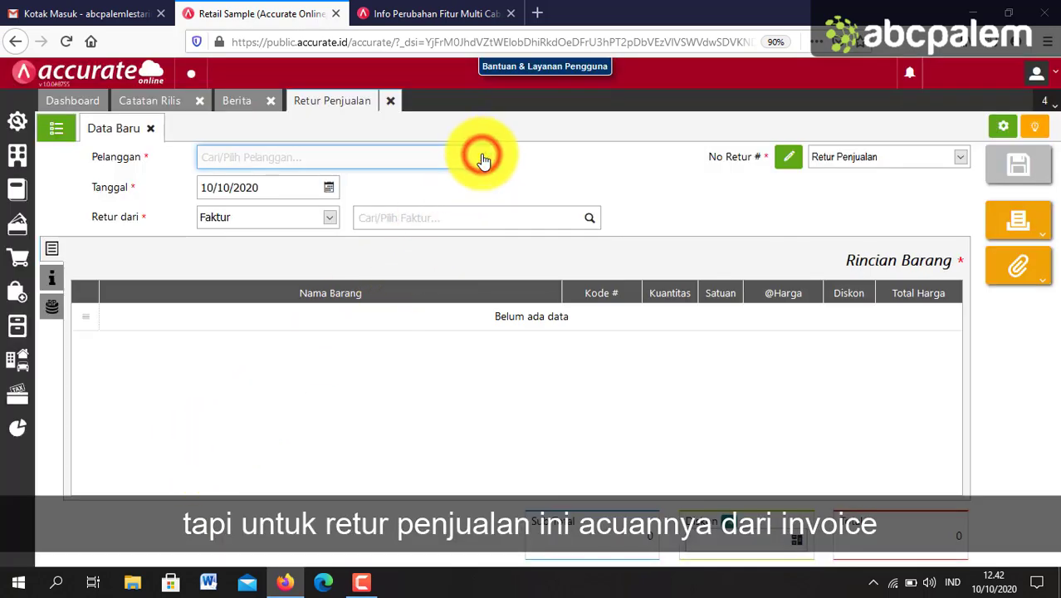
click(357, 191)
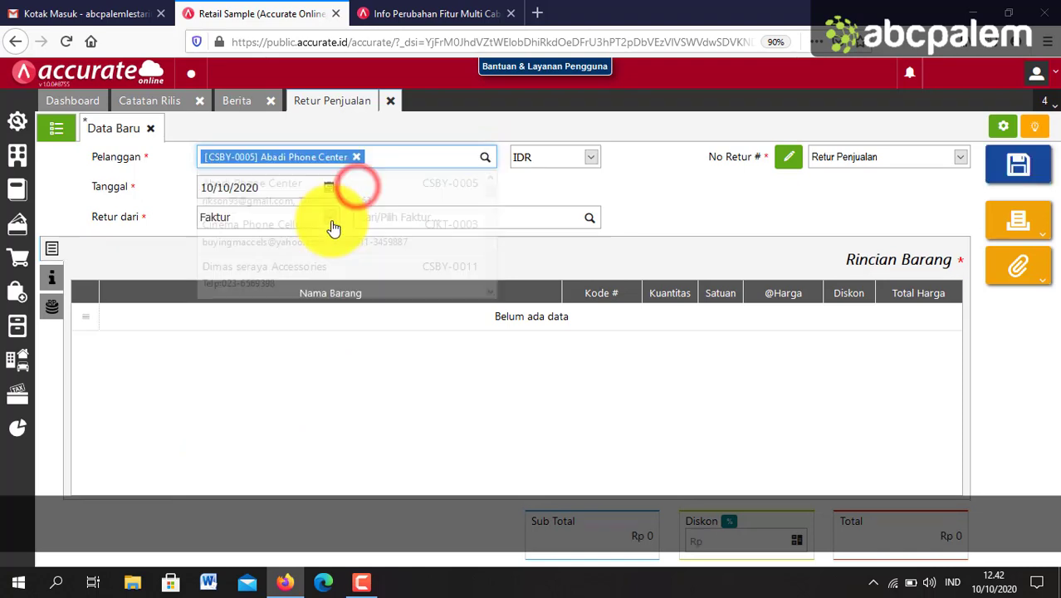
- Examine the return source options, keeping Faktur, and browse the customer's invoices available for the return
click(332, 221)
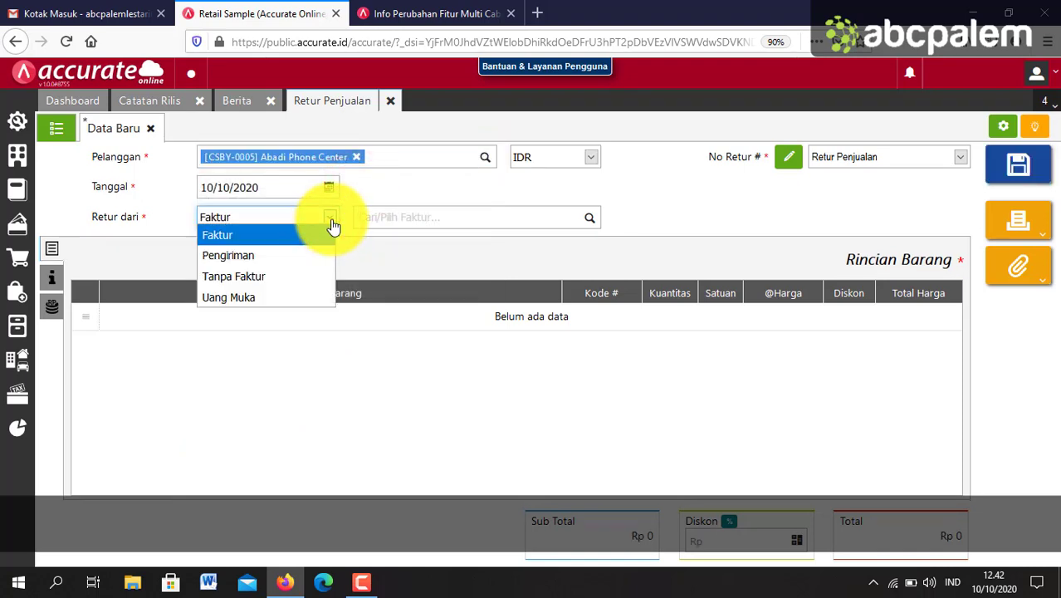
click(331, 221)
click(587, 220)
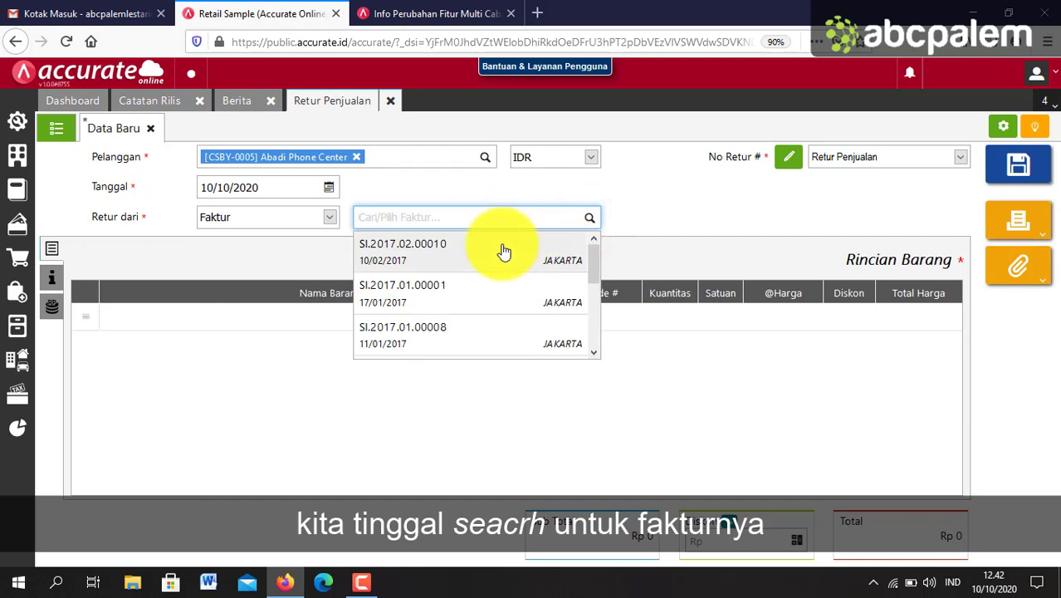
scroll(479, 287, down, 2)
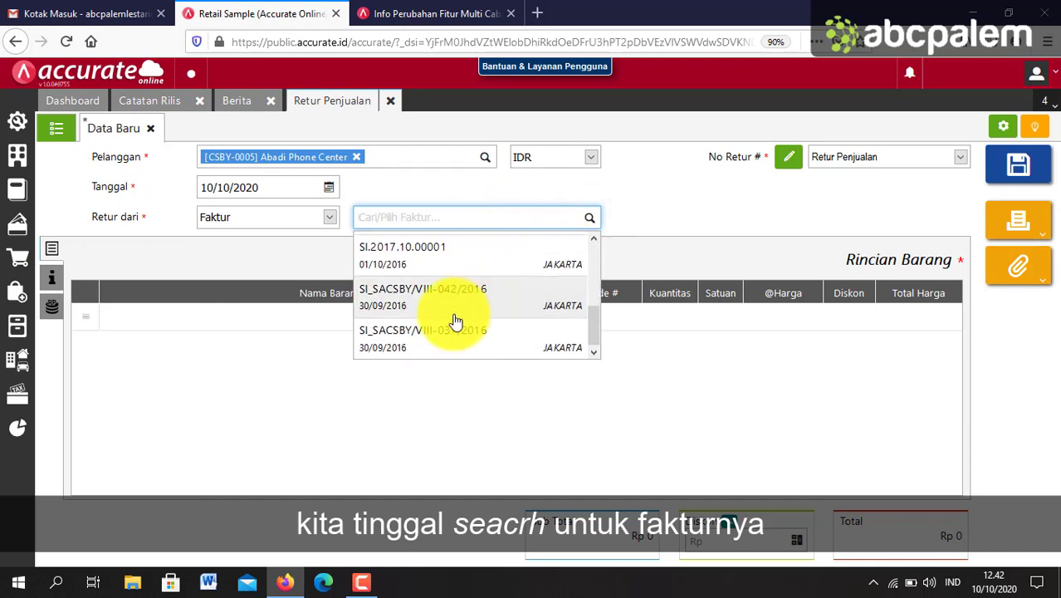
scroll(455, 322, up, 2)
click(430, 194)
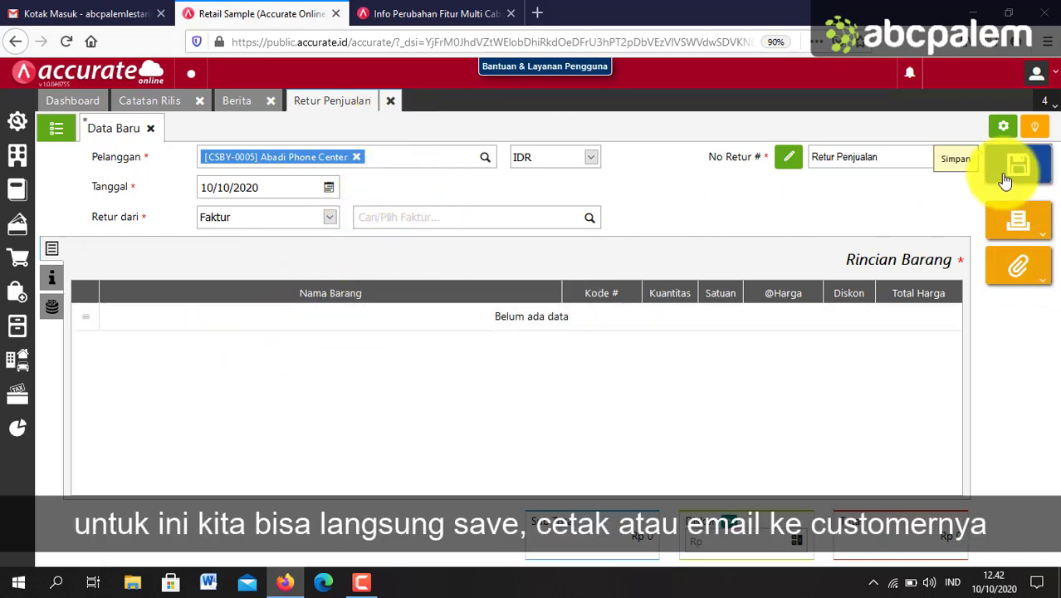
- Check the sales return's print and email options and close the return without saving it
click(1018, 225)
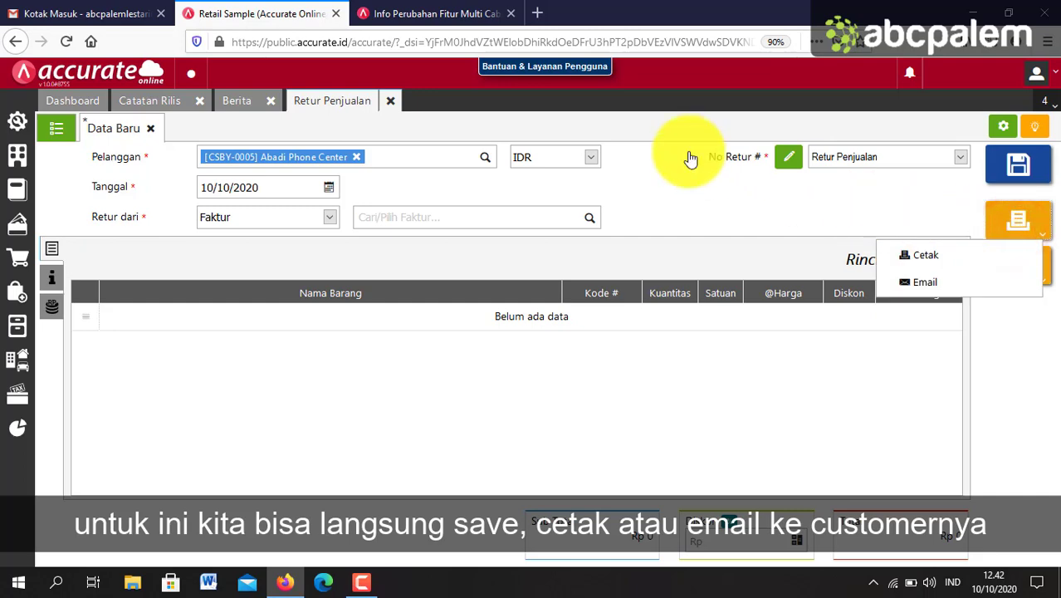
click(392, 101)
click(627, 338)
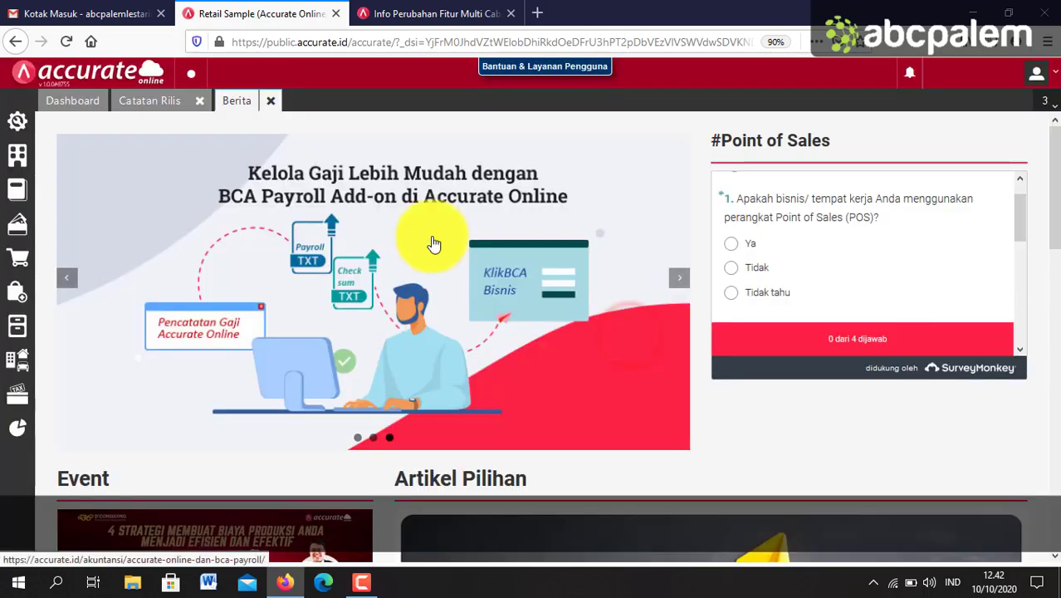
- Open a new customer (Pelanggan) record and examine its general fields, including the customer category options, ID and name
click(18, 252)
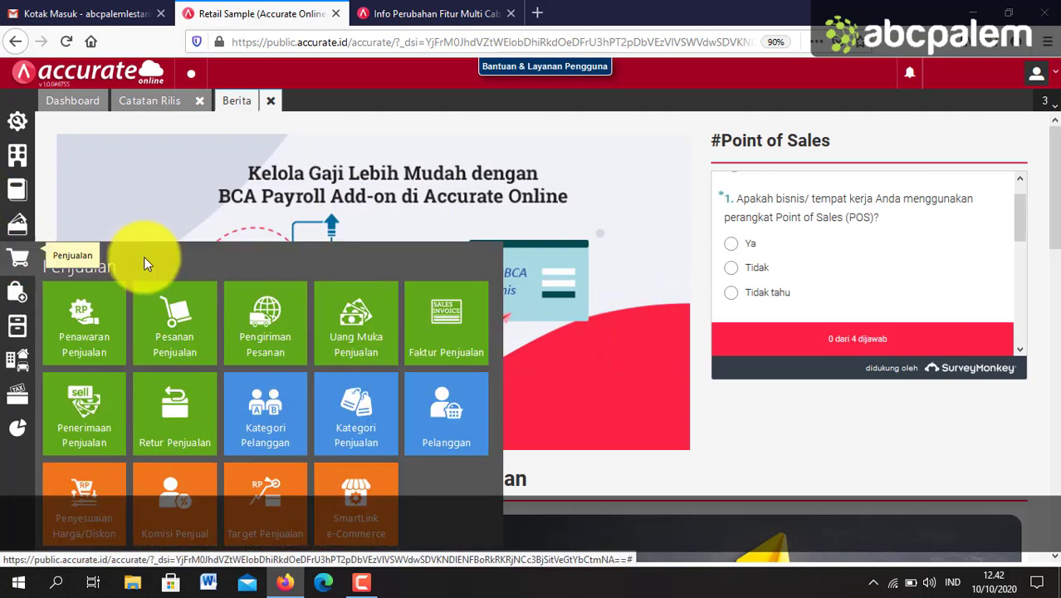
click(450, 448)
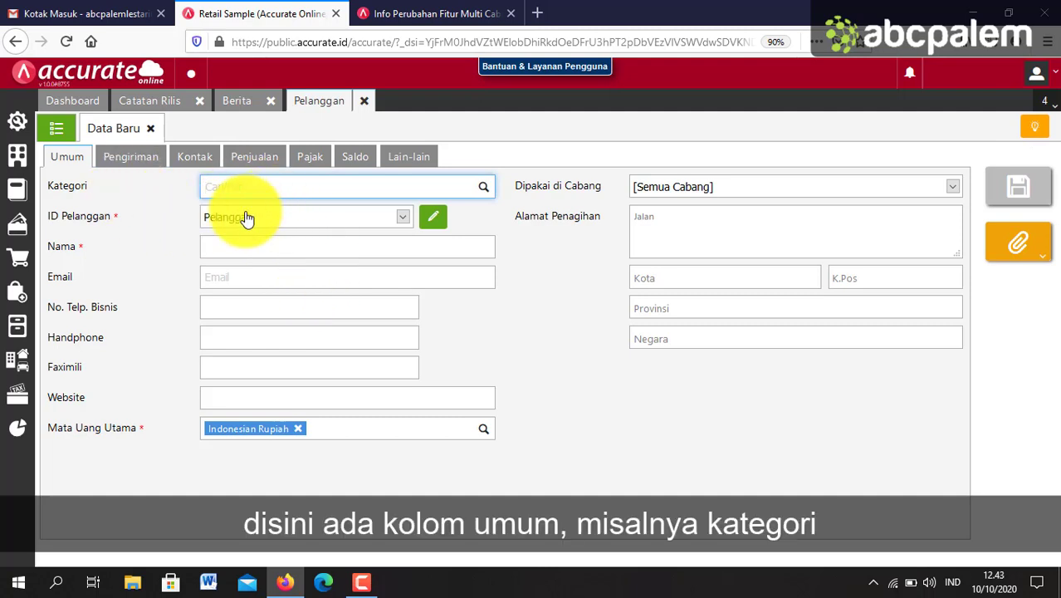
click(481, 191)
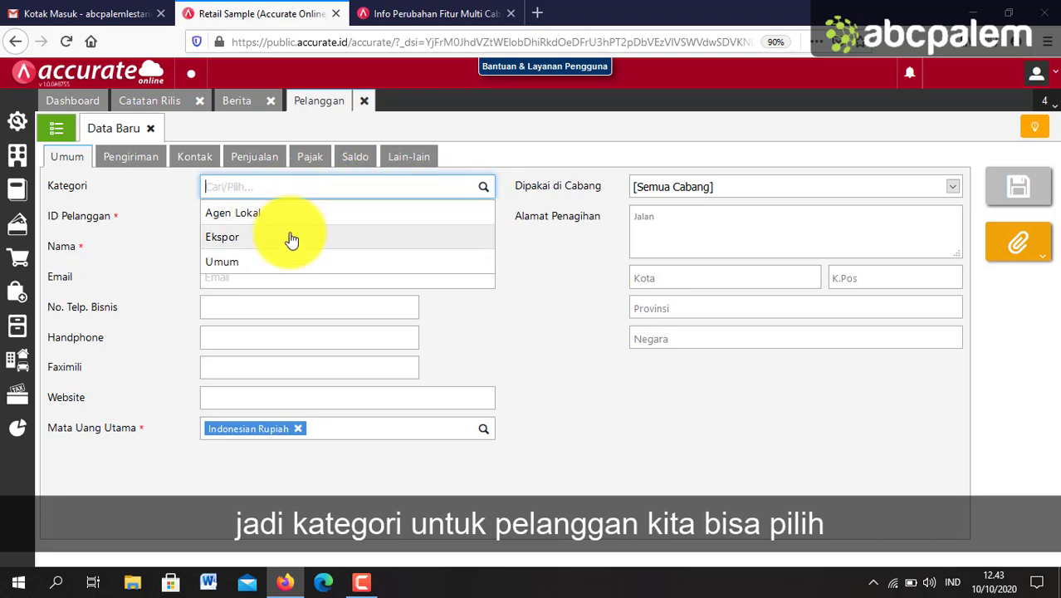
click(541, 343)
click(261, 220)
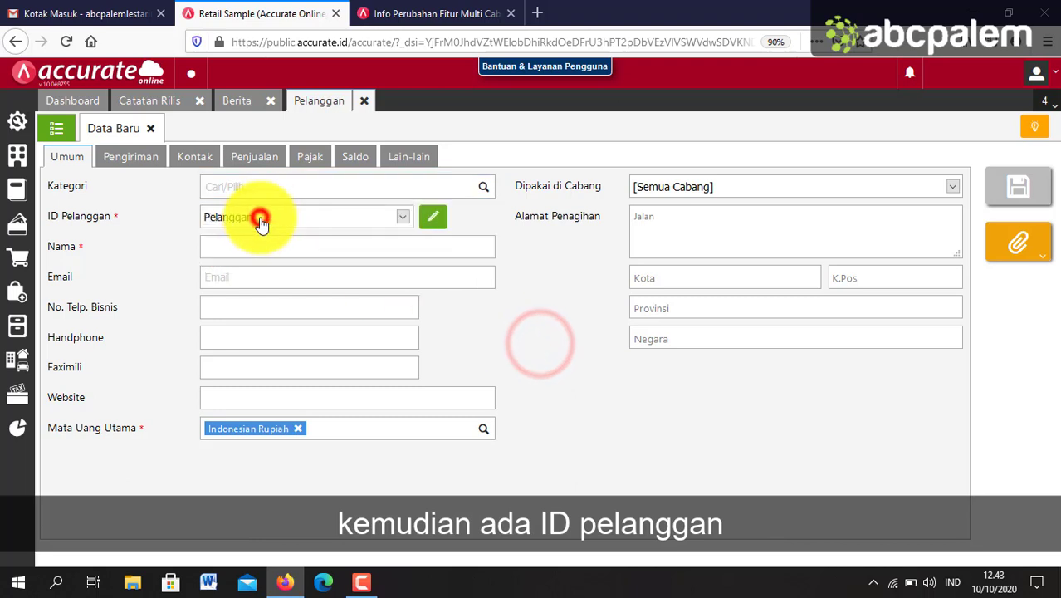
click(244, 249)
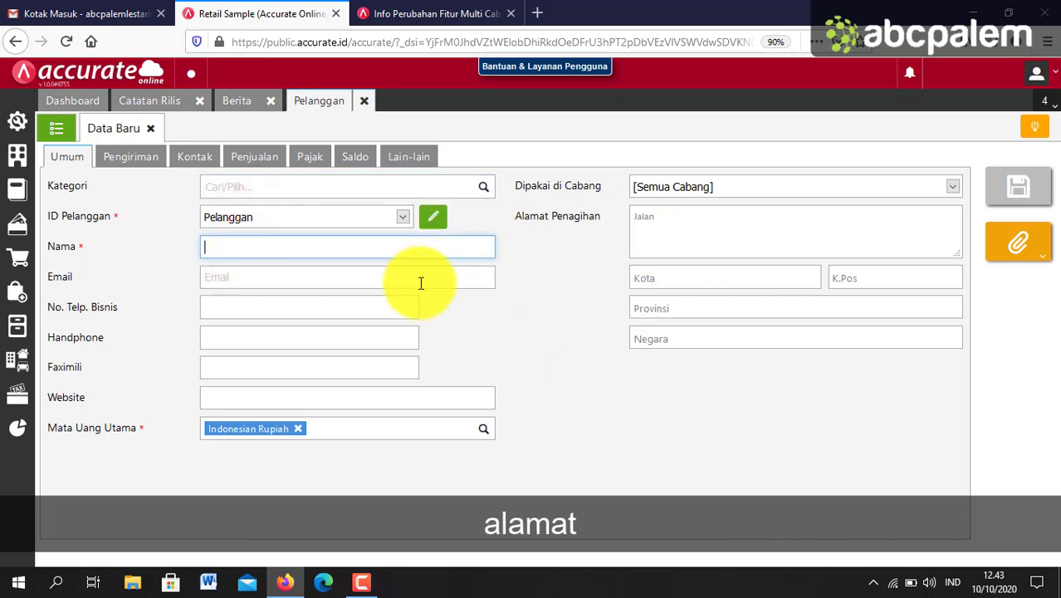
- Review the new customer's shipping address (Pengiriman) and contact (Kontak) sections
click(108, 159)
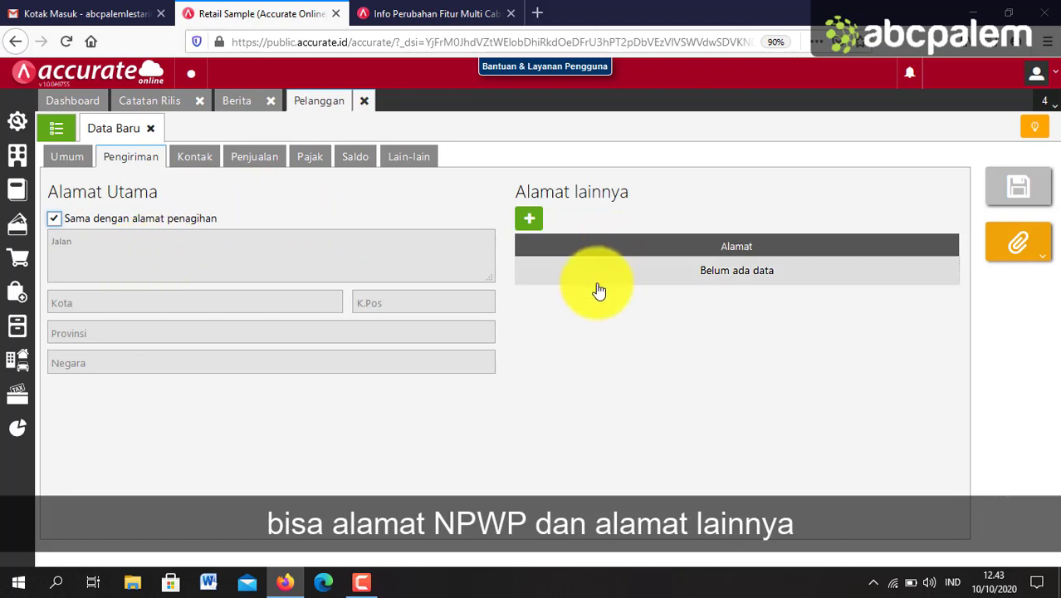
click(212, 170)
- Examine the new customer's sales settings, checking the choices for price category, discount category and payment terms (Syarat Pembayaran)
click(252, 164)
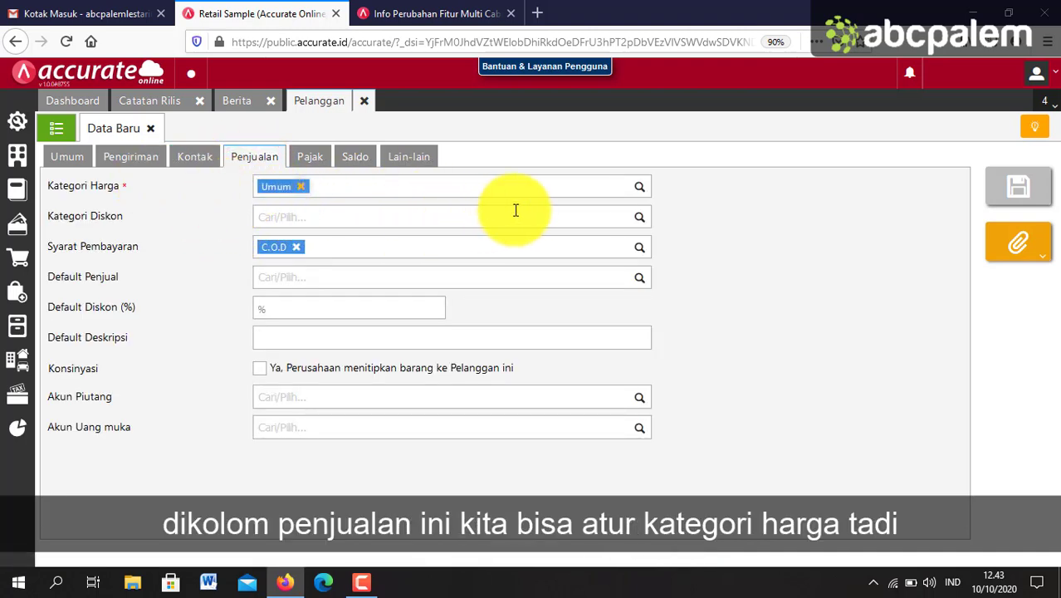
click(641, 192)
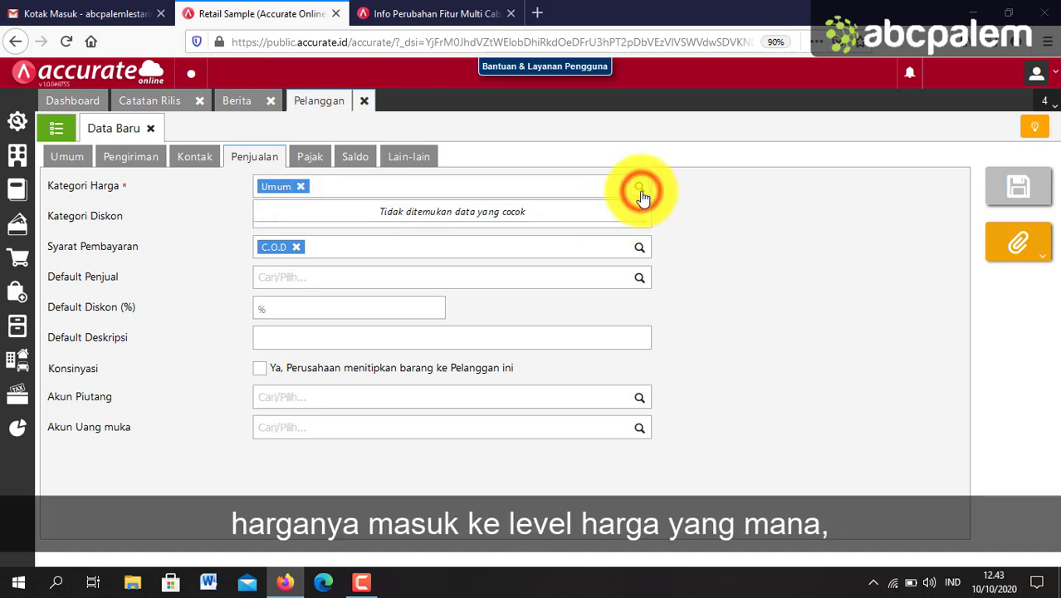
click(639, 189)
click(638, 217)
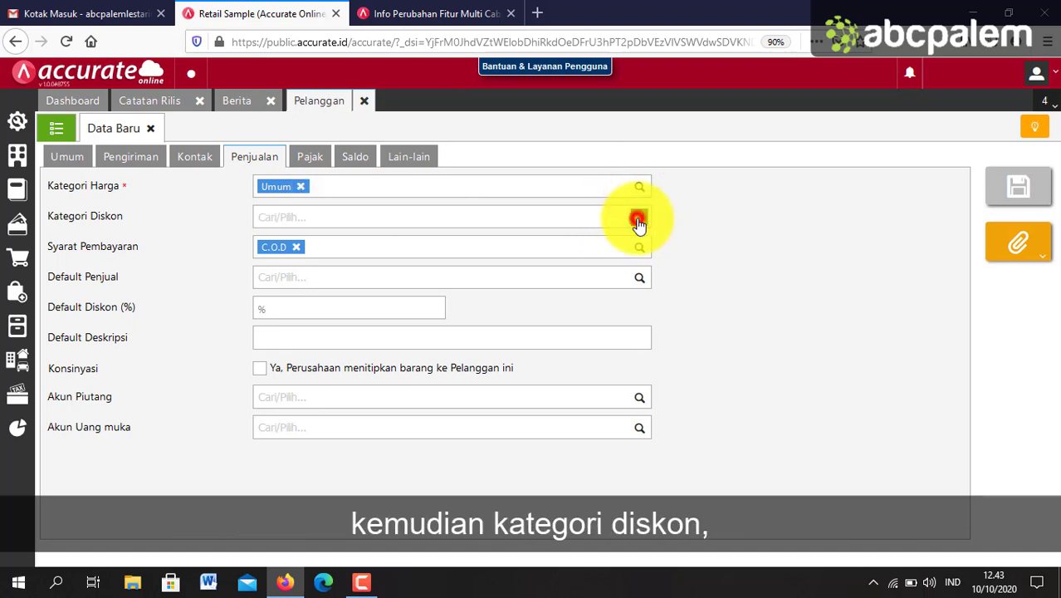
click(676, 261)
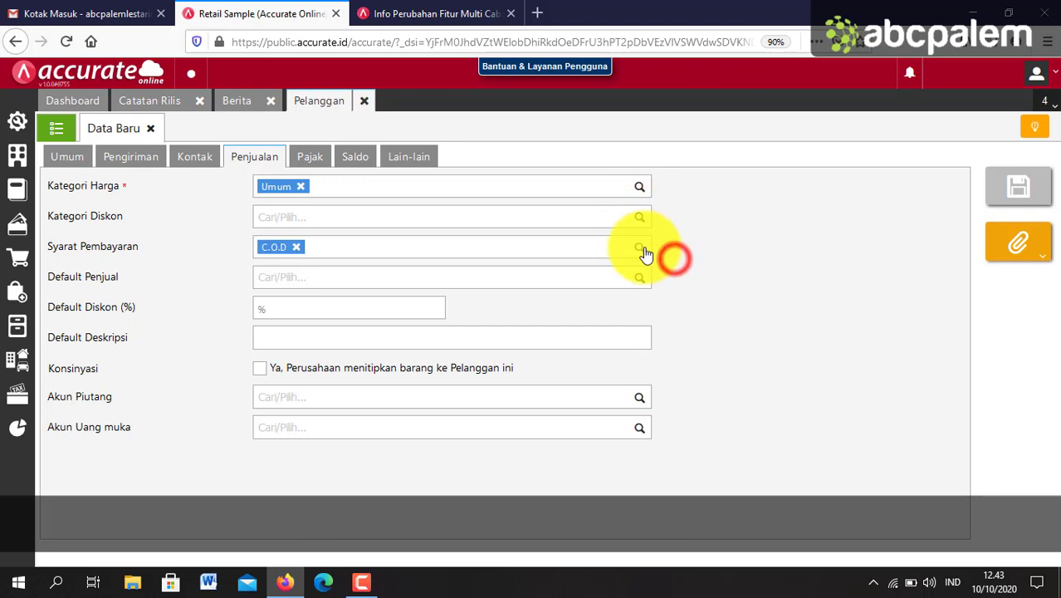
click(642, 249)
click(717, 268)
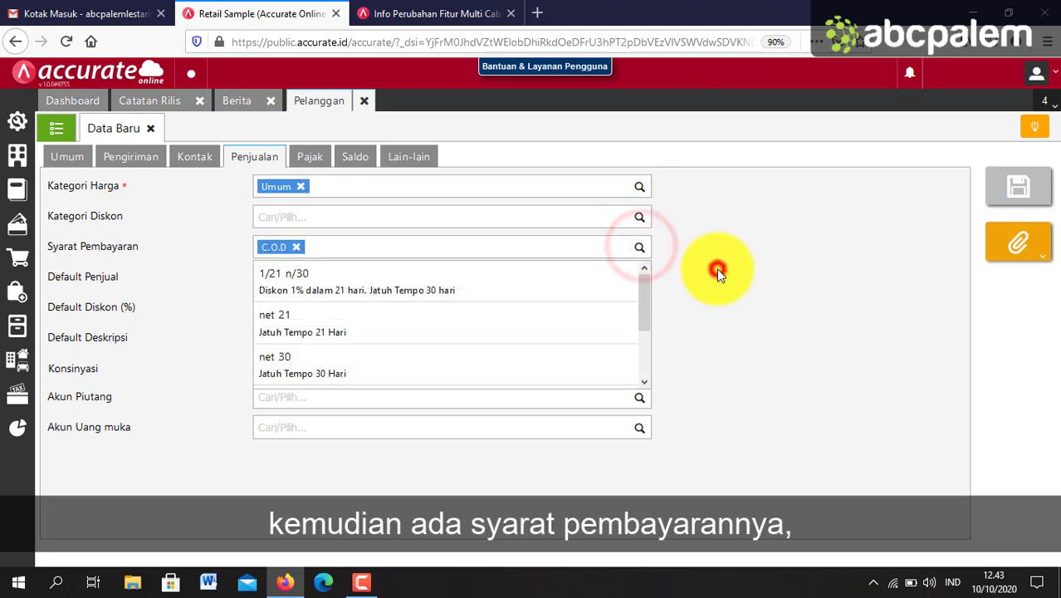
- Review the new customer's tax, balance and receivable limit (Pembatasan Piutang) settings, and close the record without saving it
click(300, 162)
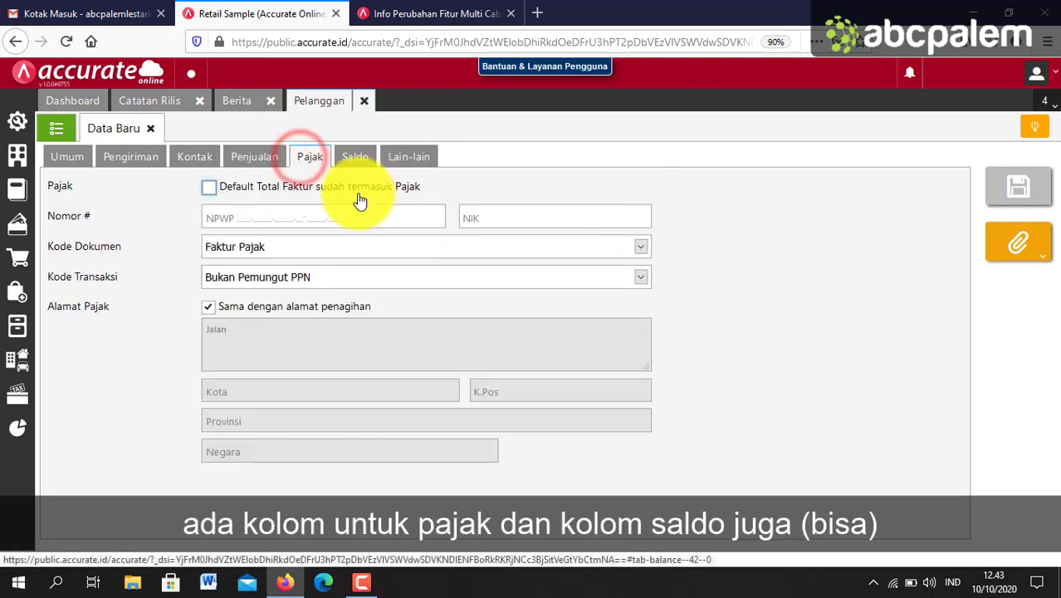
click(356, 166)
click(395, 166)
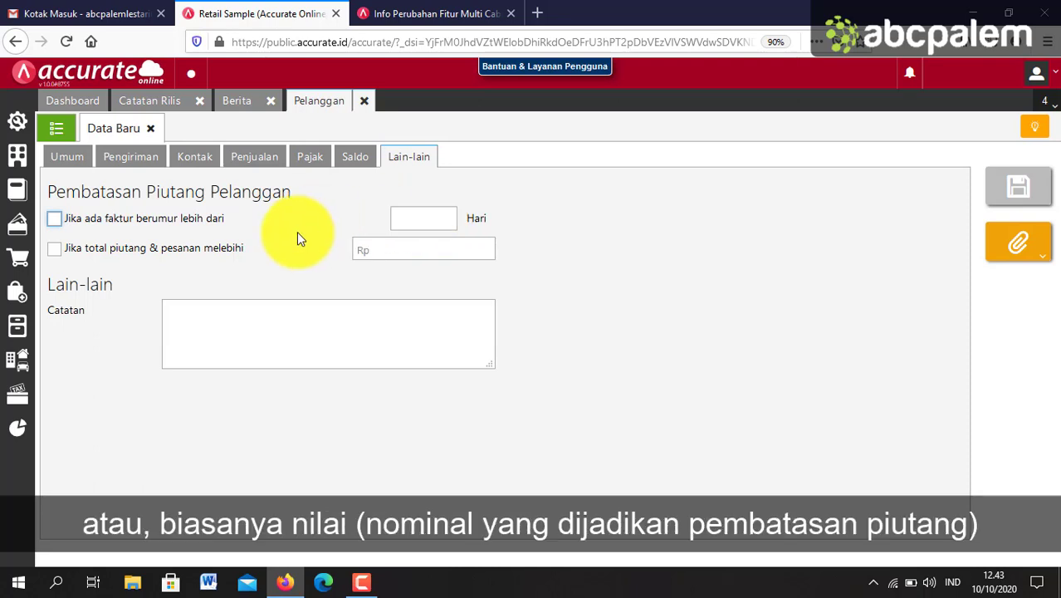
click(422, 256)
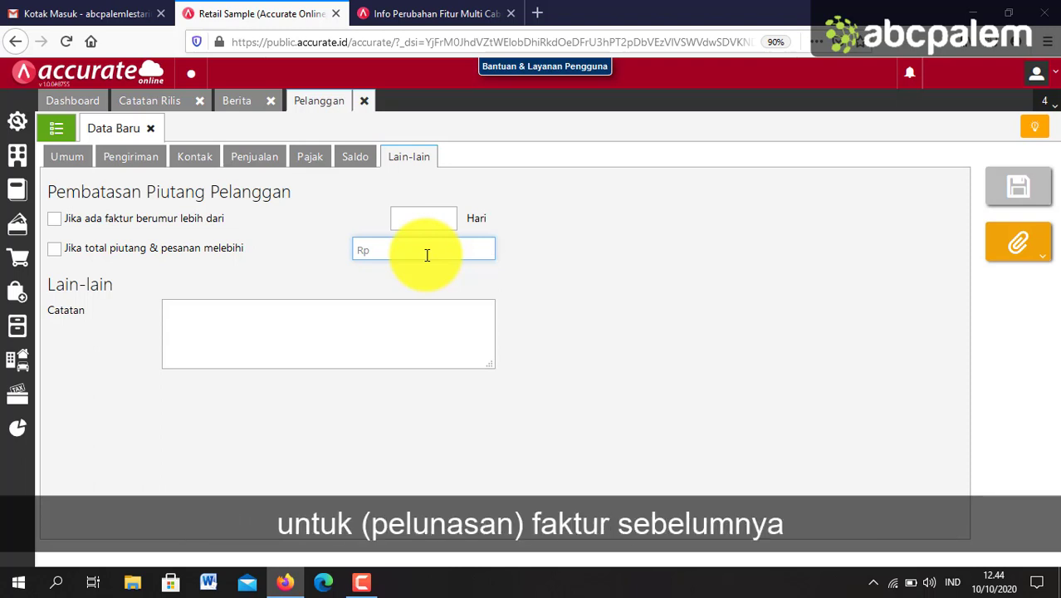
click(365, 101)
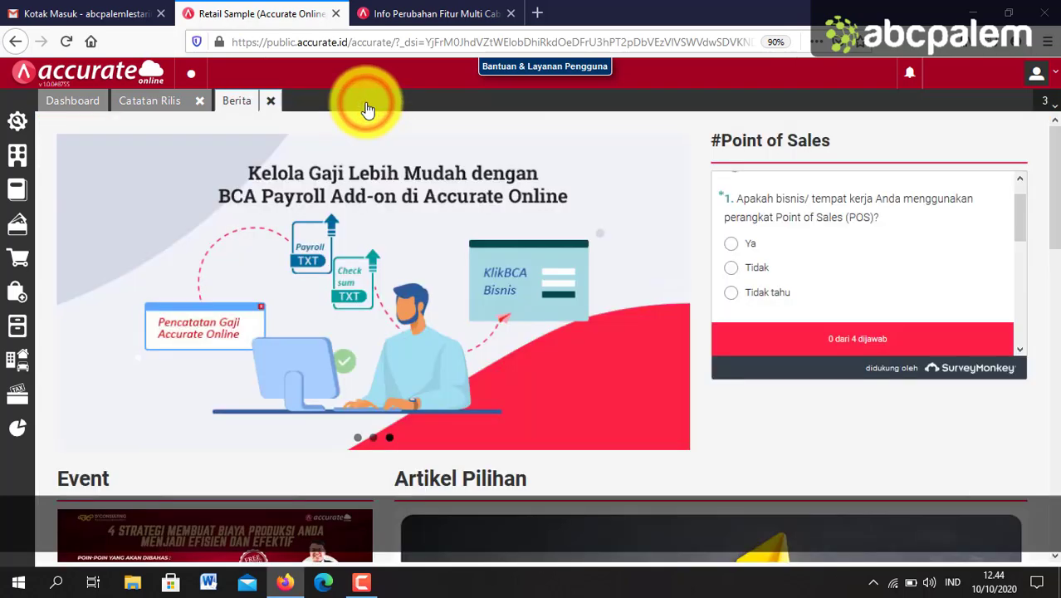
- Start a new price/discount adjustment (Penyesuaian Harga/Diskon) for the sales category Umum
click(29, 257)
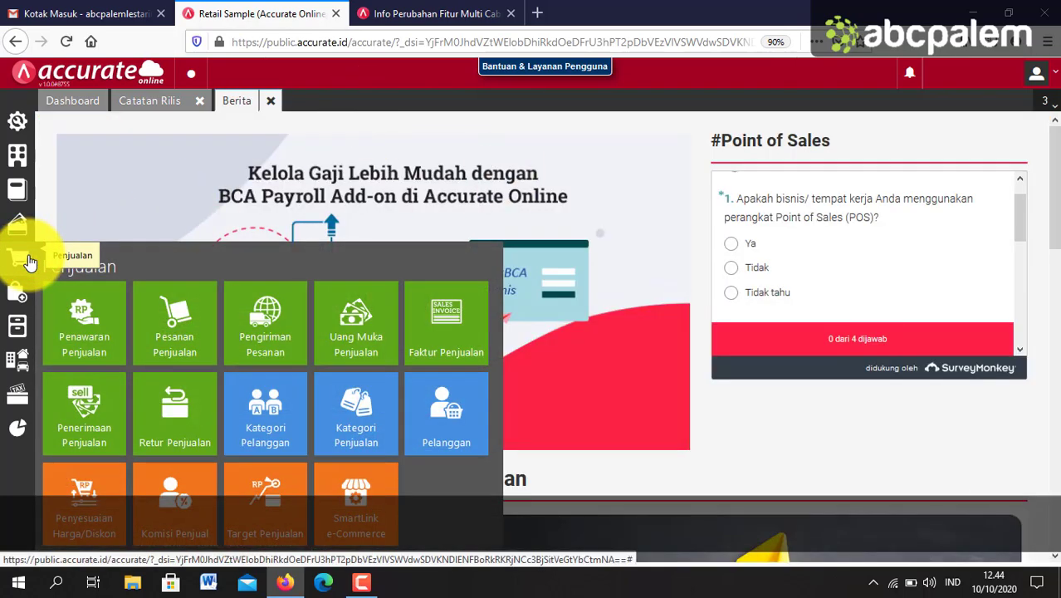
click(117, 483)
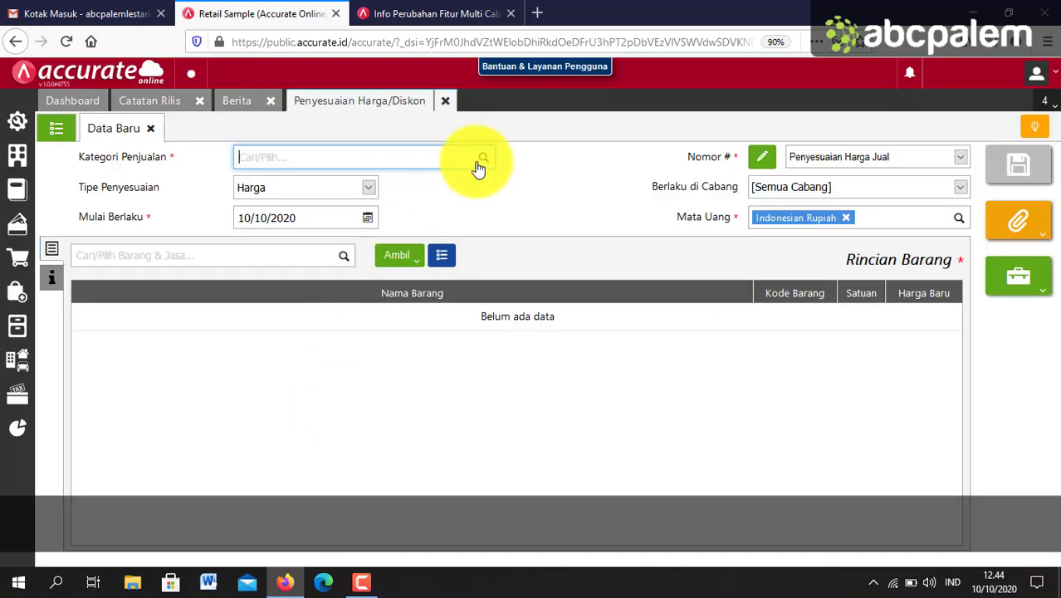
click(479, 165)
click(417, 183)
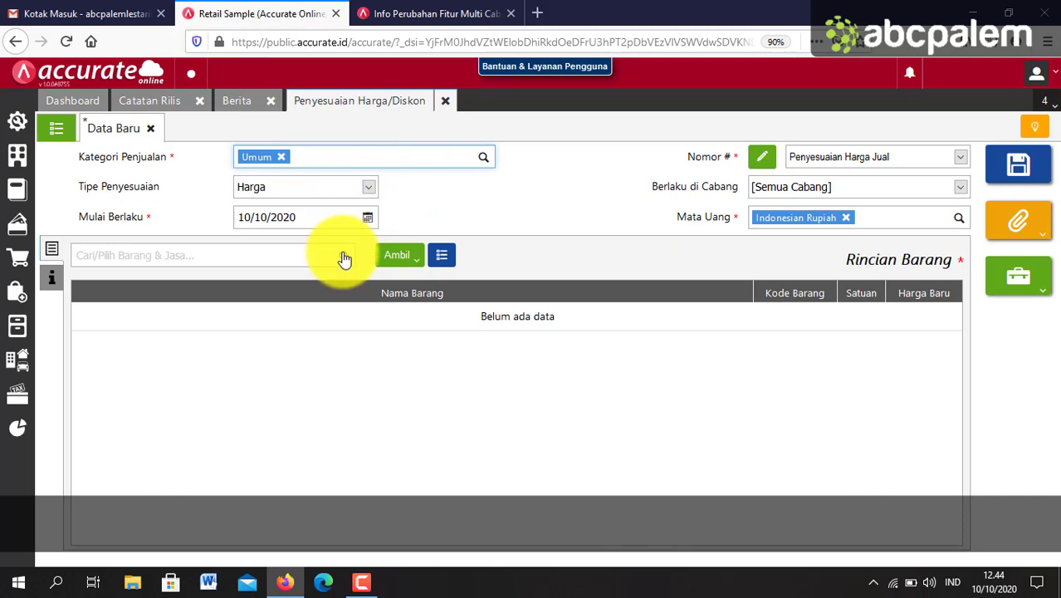
- Check the price details of the item Anti Gores Iphone 5, and discard the price adjustment without saving
click(283, 255)
click(259, 299)
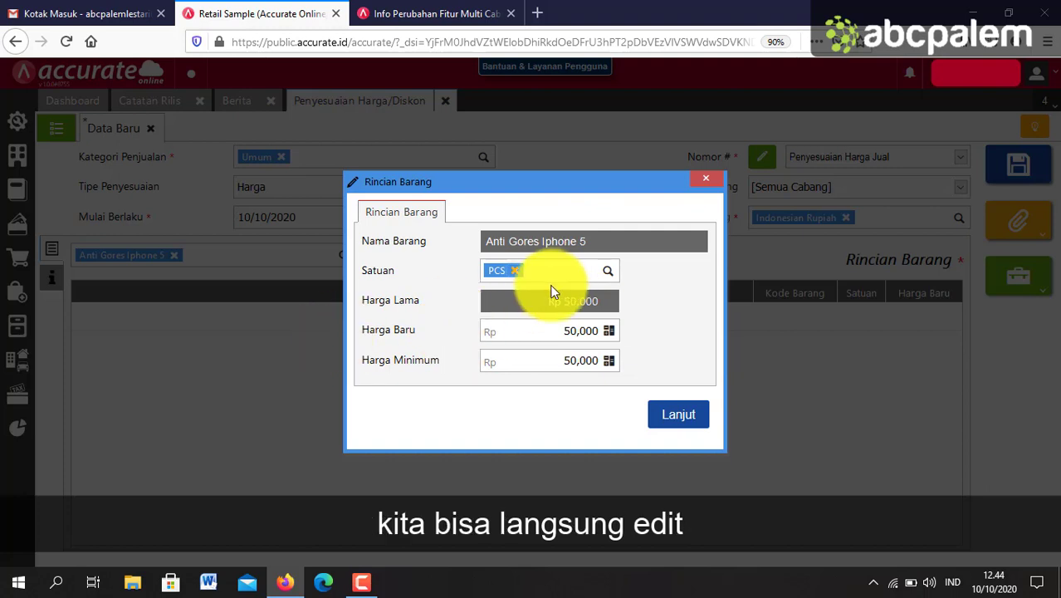
click(706, 178)
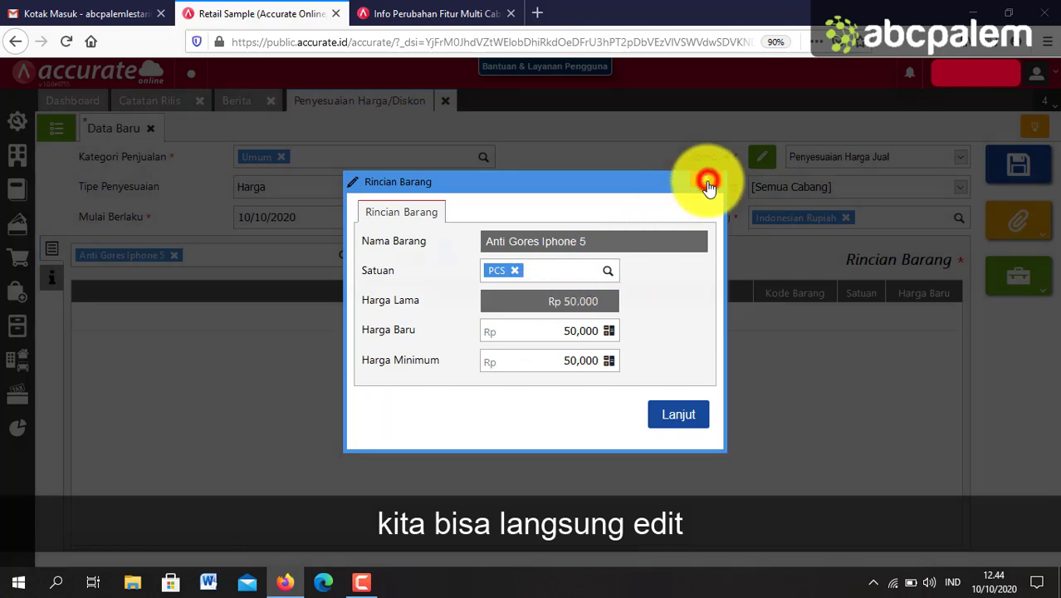
click(448, 103)
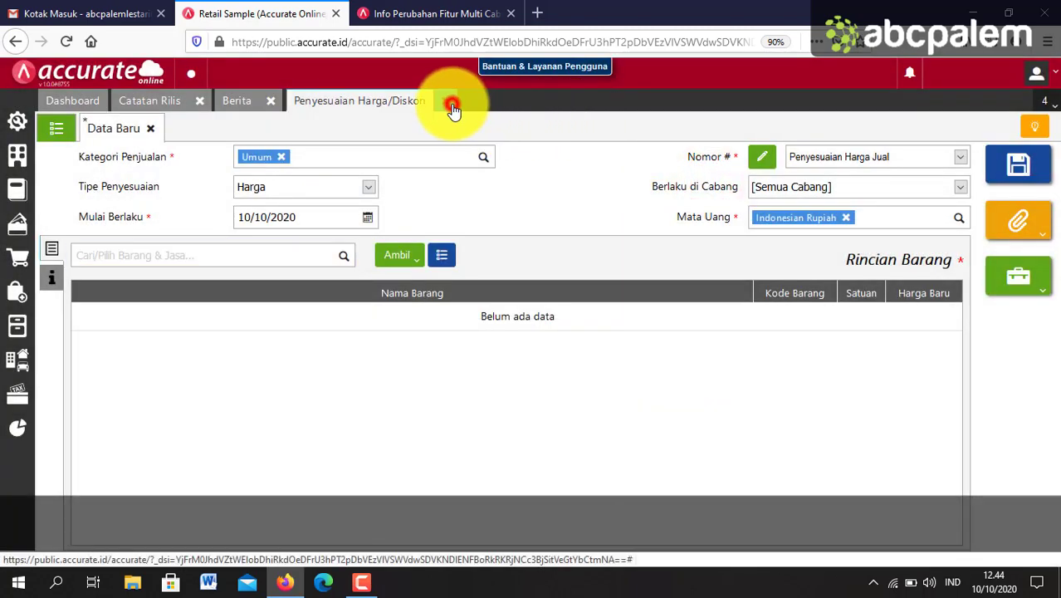
click(631, 345)
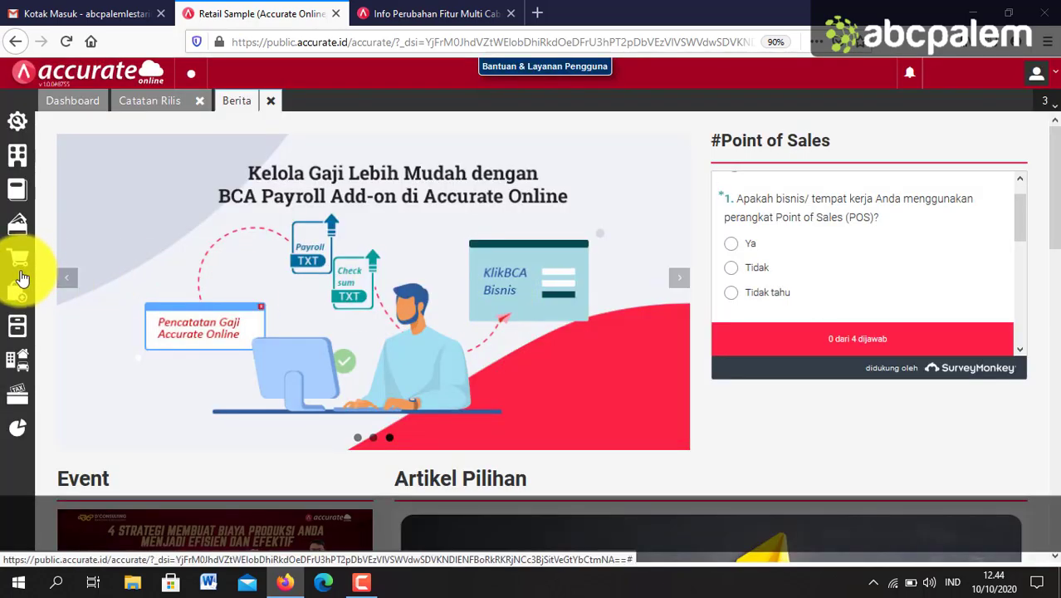
- Try a new sales commission (Komisi Penjual) limited to Tertentu salespeople, check its notes section, and close it without saving
click(22, 274)
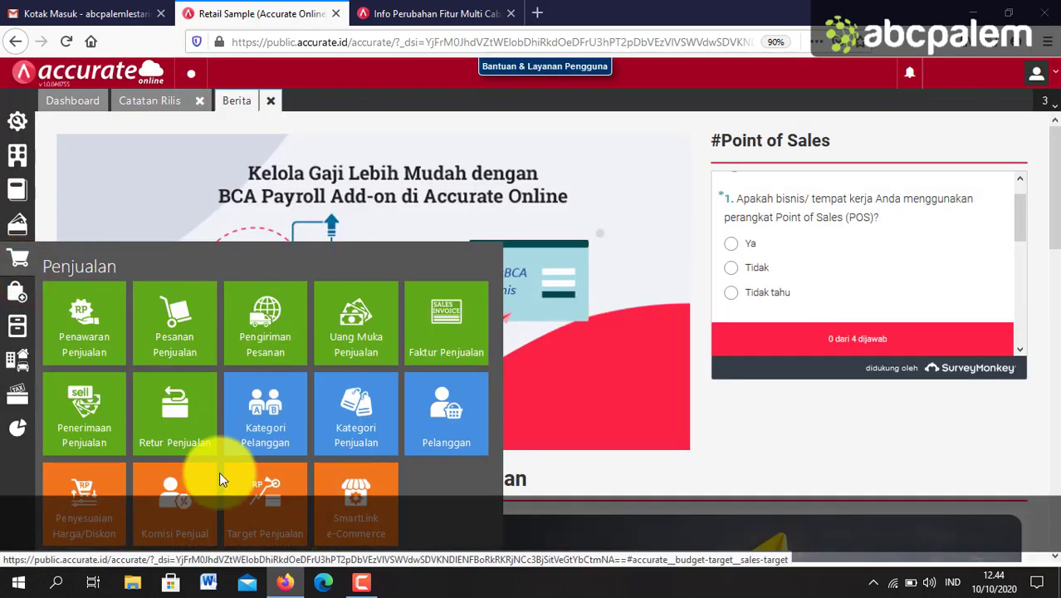
click(210, 494)
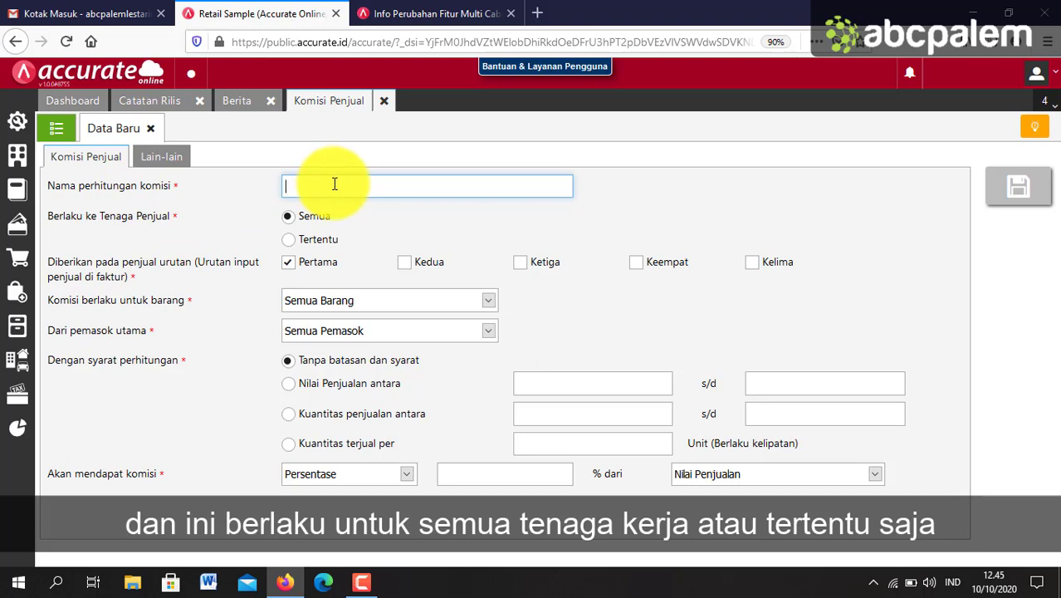
click(289, 239)
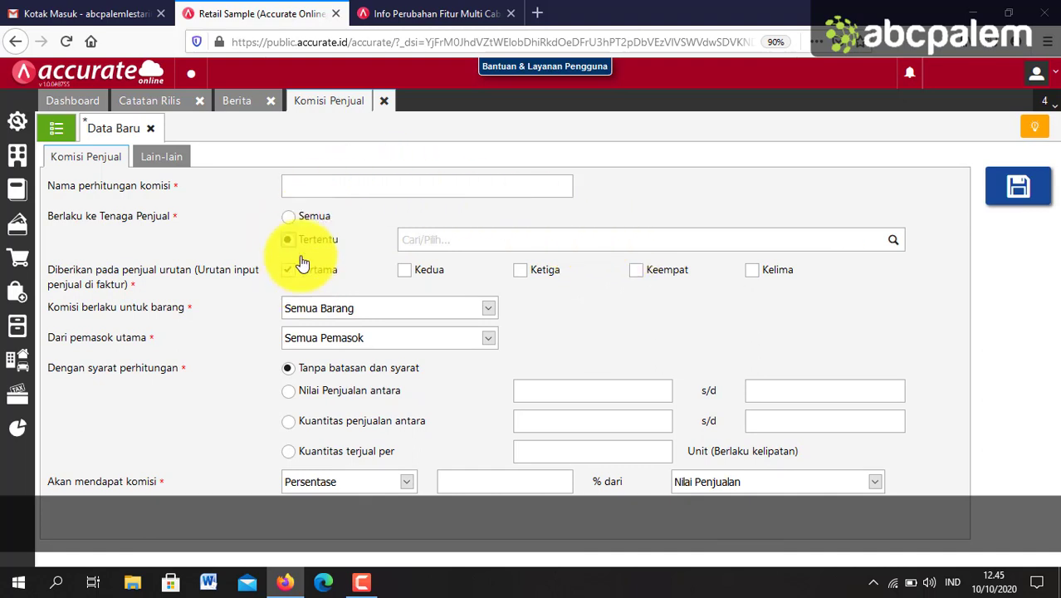
click(160, 157)
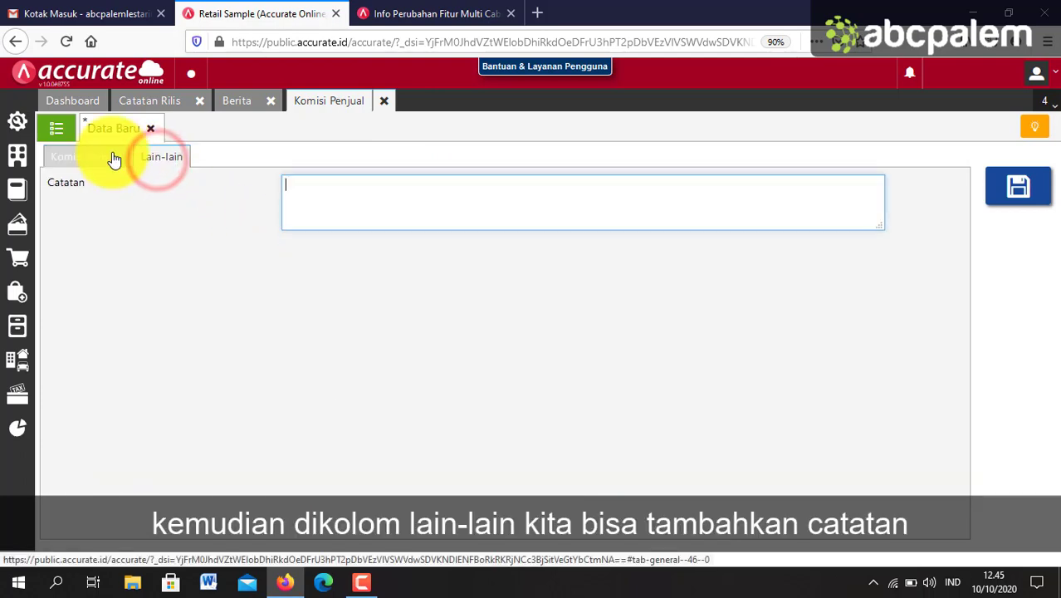
click(115, 158)
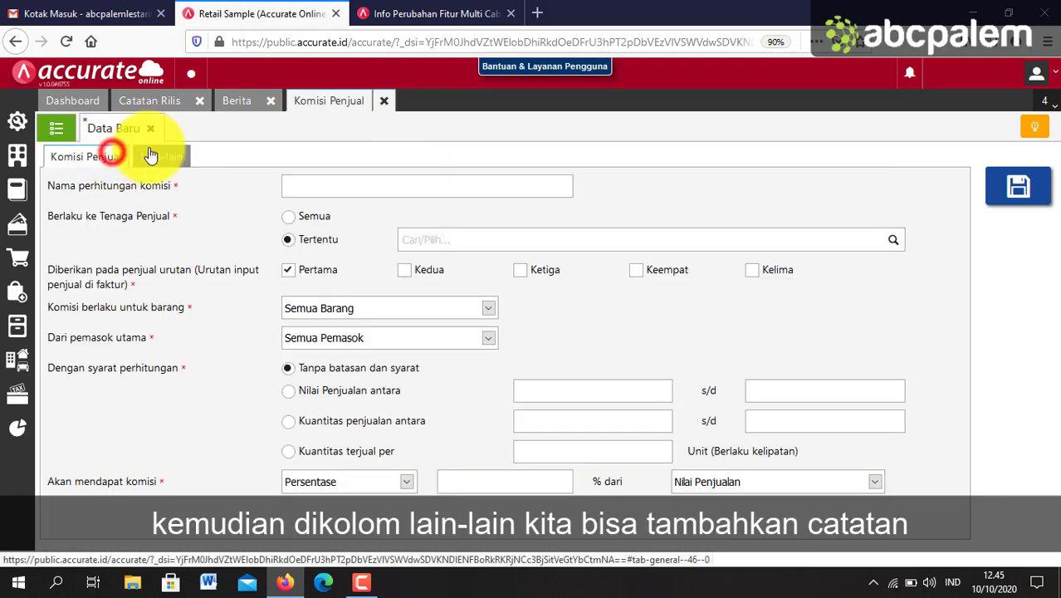
click(385, 101)
click(637, 344)
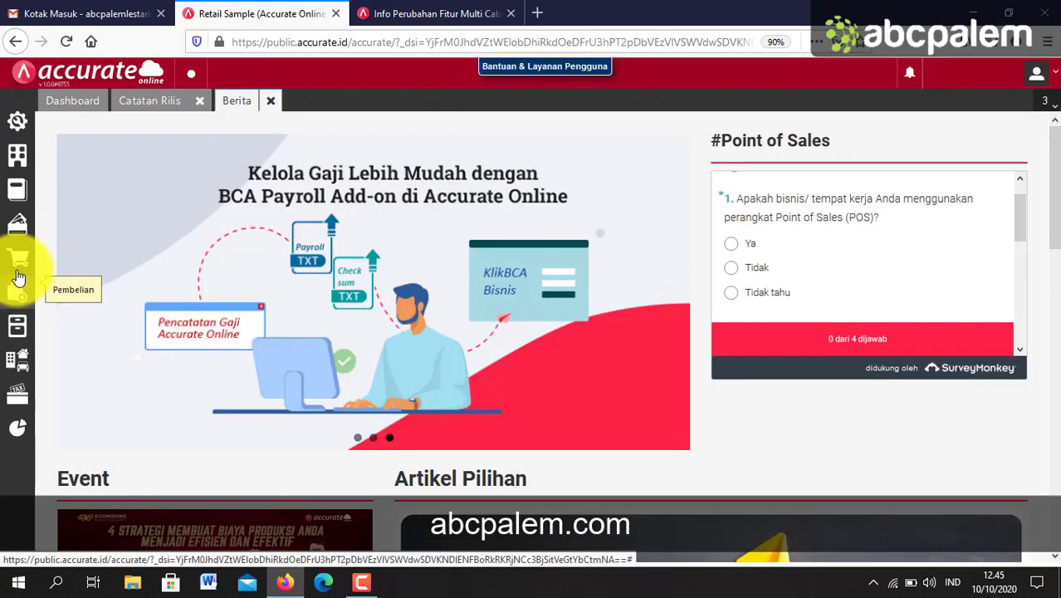
- Open a new sales target (Target Penjualan), examine its target type and branch options, and close it without saving
click(18, 262)
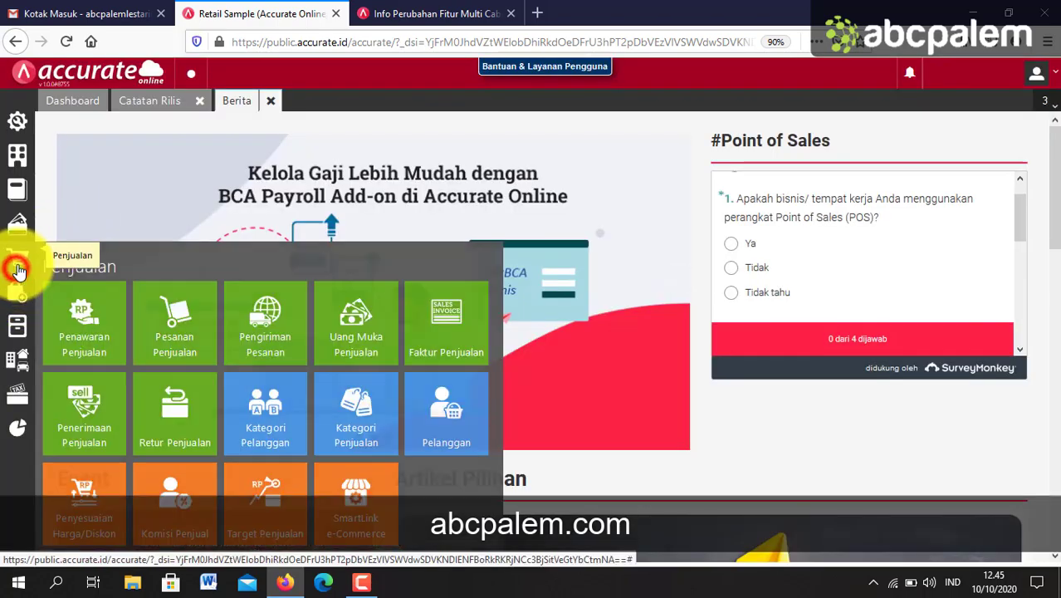
click(299, 515)
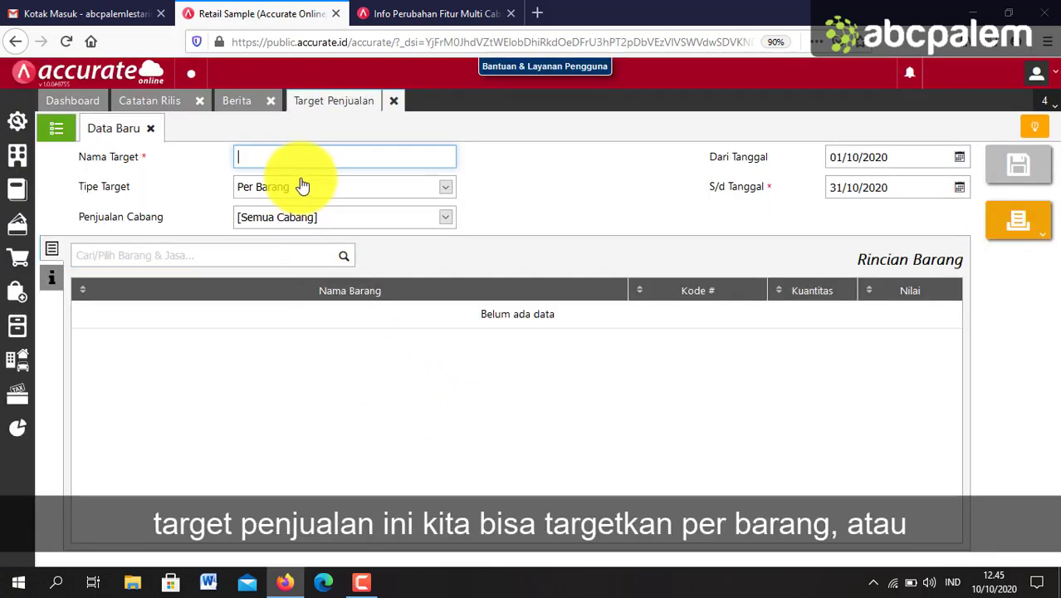
click(305, 187)
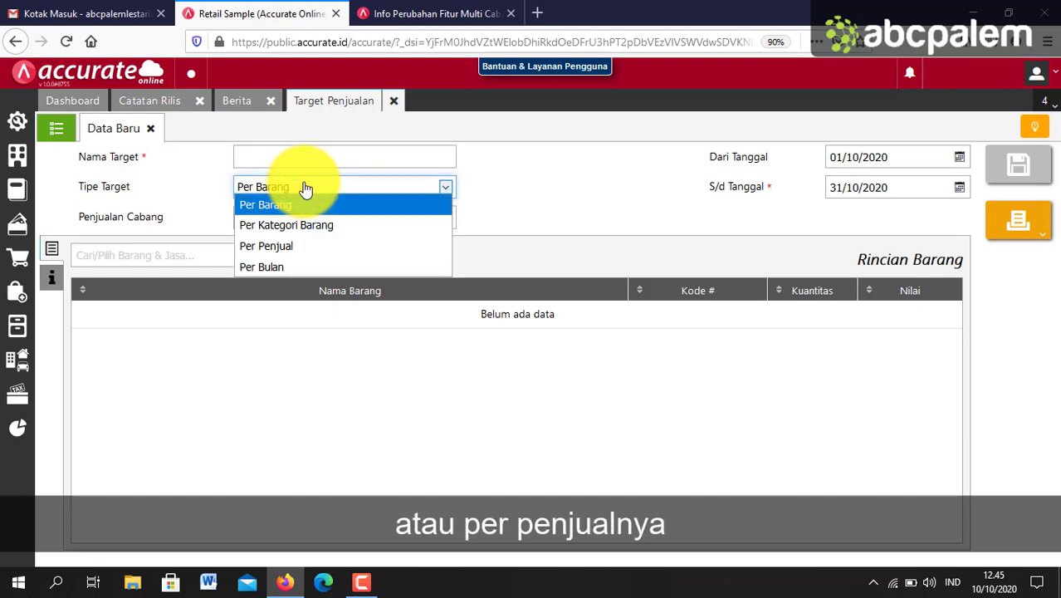
click(302, 186)
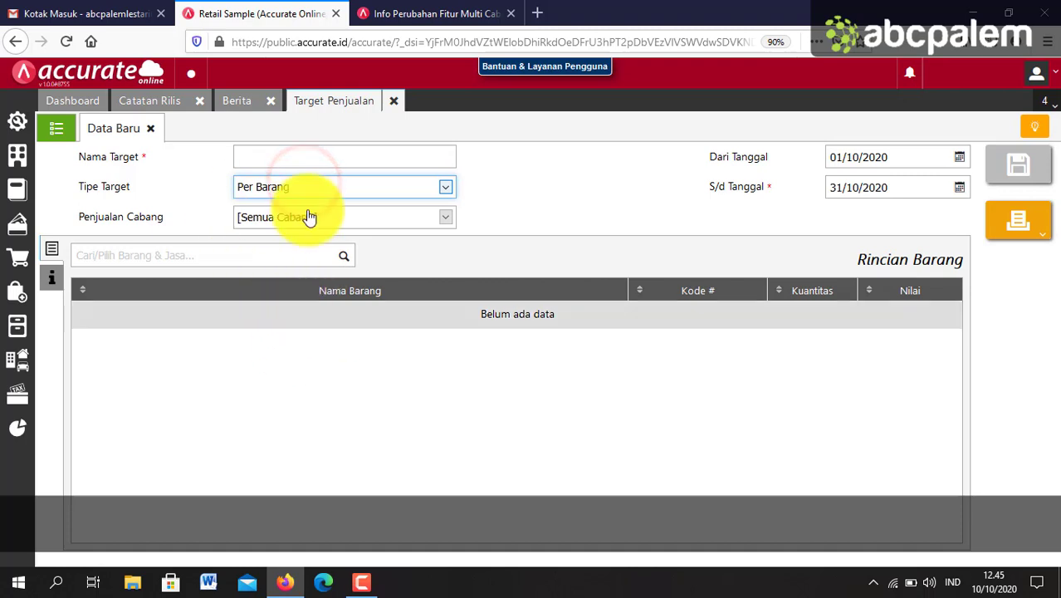
click(362, 220)
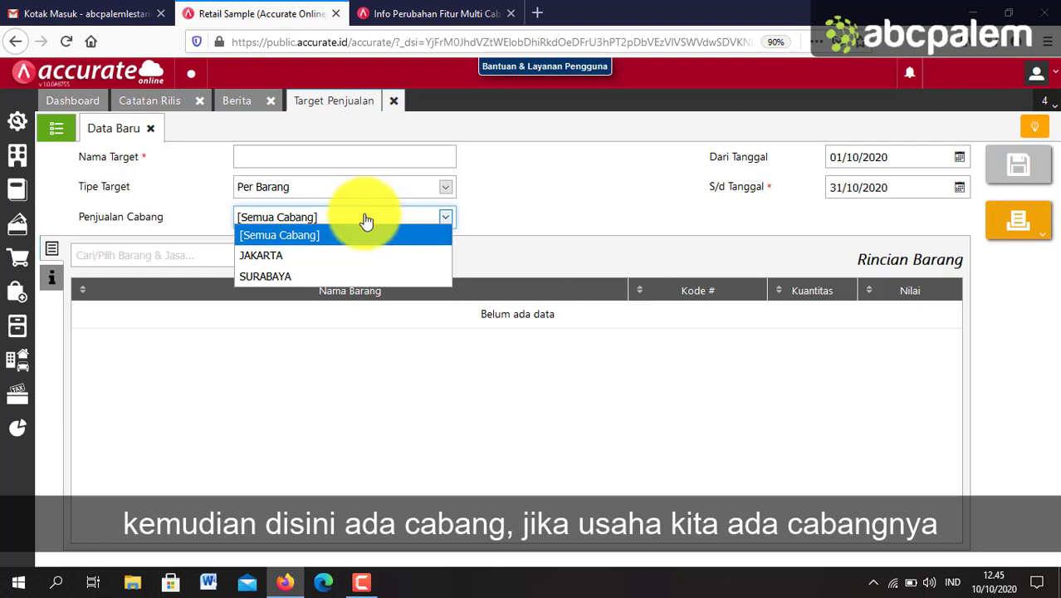
click(366, 218)
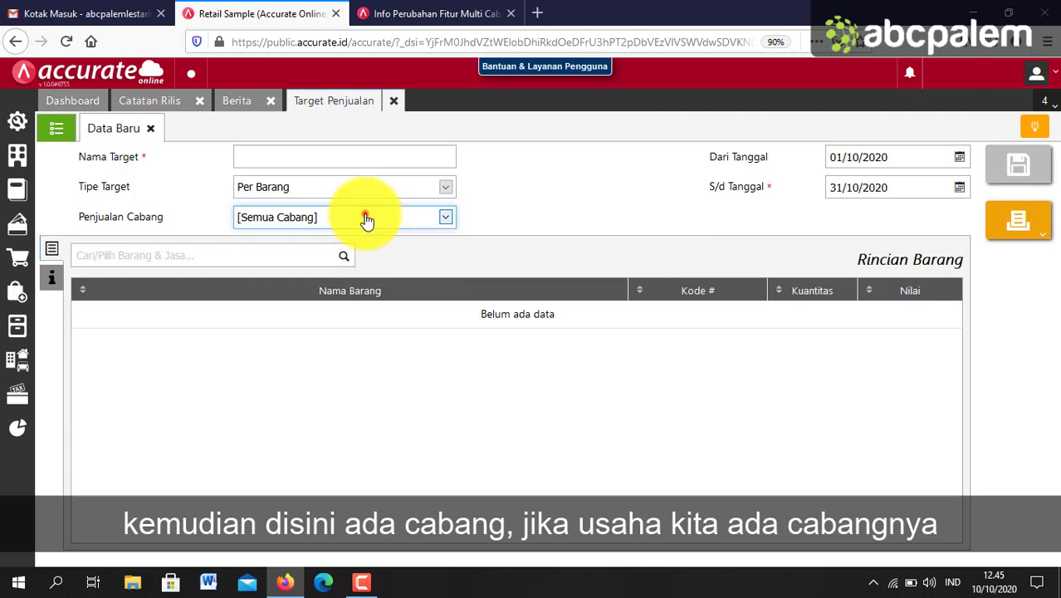
click(393, 101)
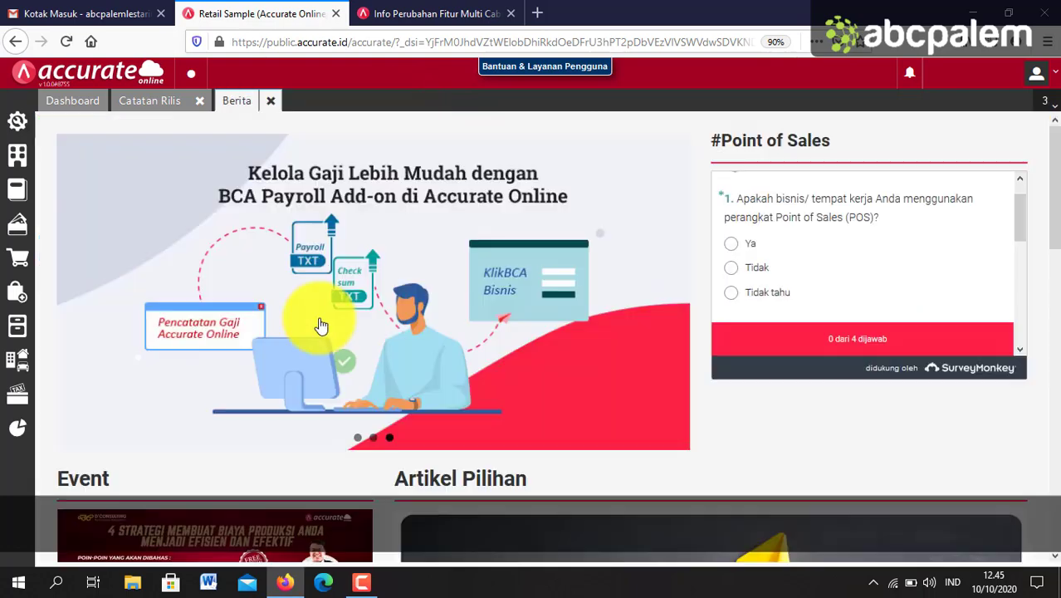
- Open a new SmartLink e-Commerce record in the sales module and examine the marketplace choices for Nama Toko without selecting one
click(18, 258)
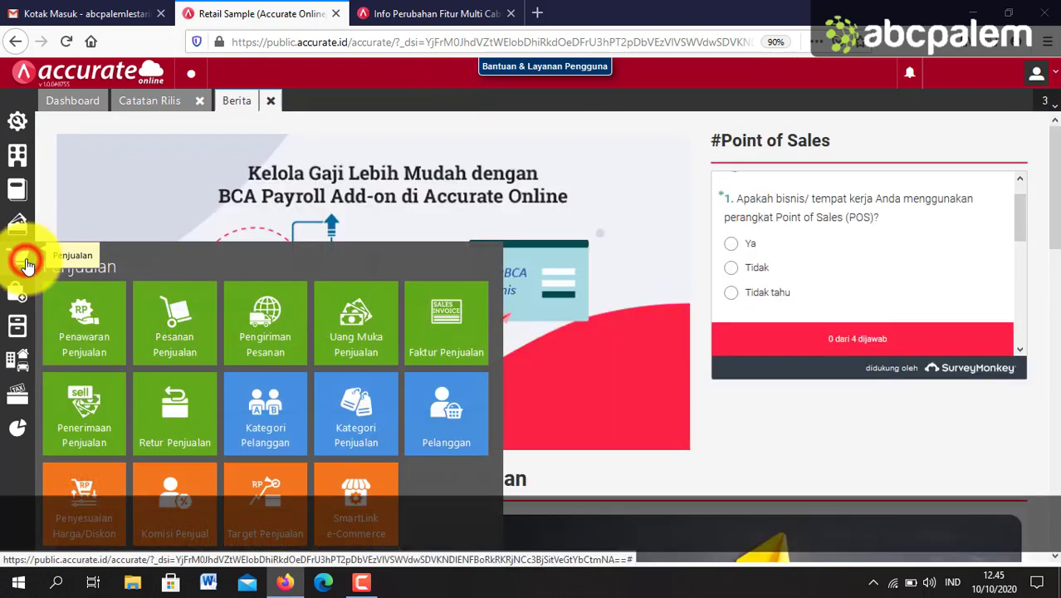
click(350, 519)
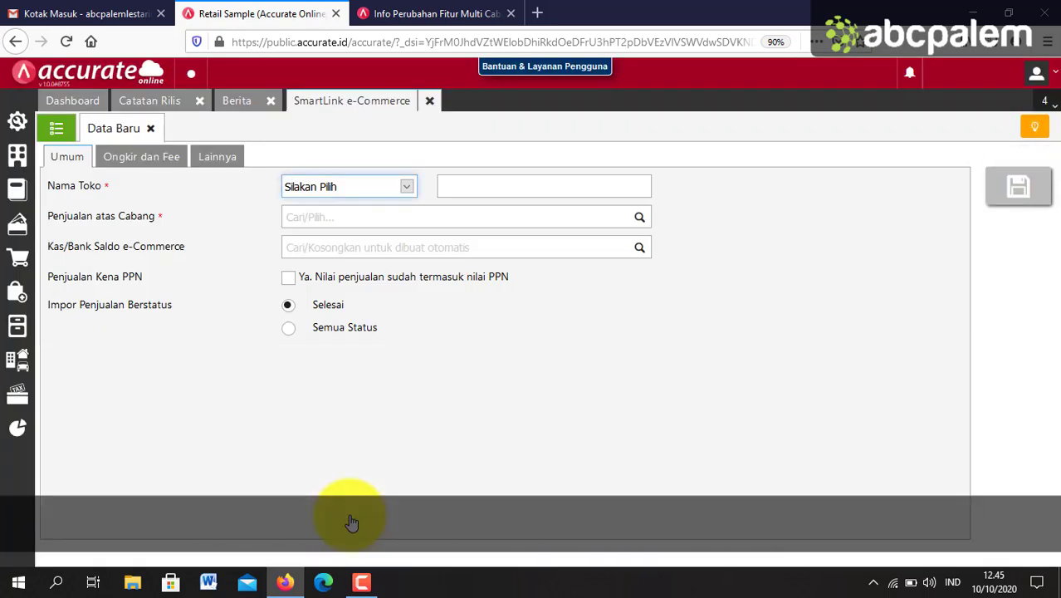
click(383, 187)
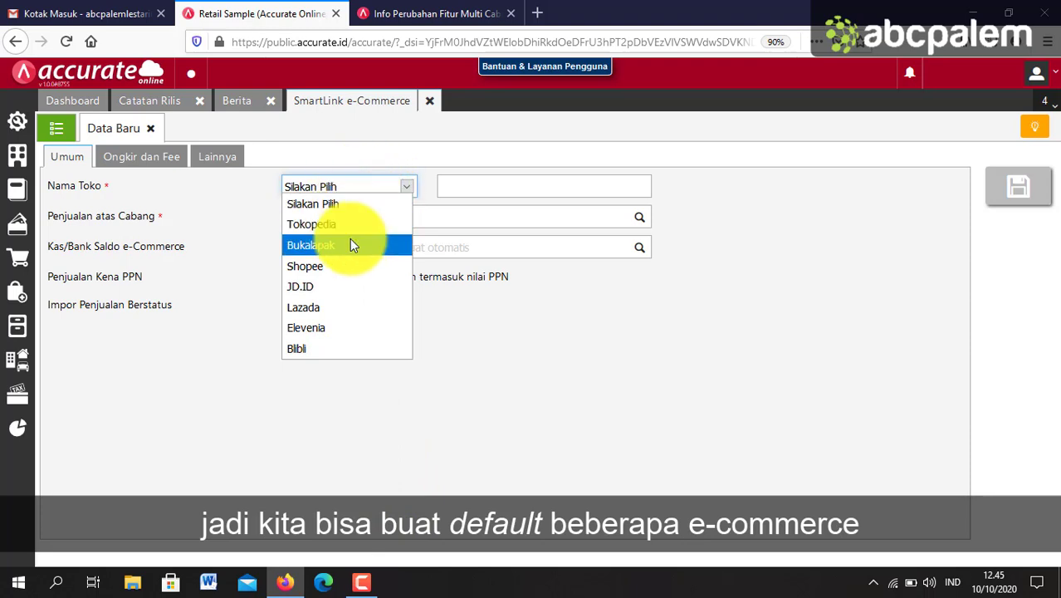
click(426, 379)
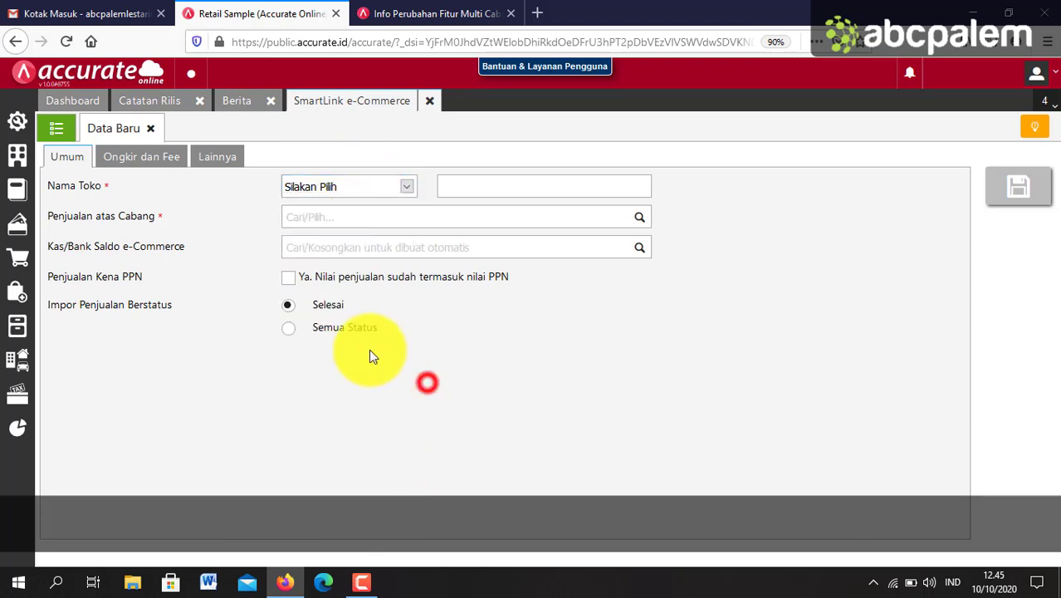
- Review the Ongkir dan Fee and Lainnya settings of the new SmartLink e-Commerce record
click(167, 164)
click(204, 161)
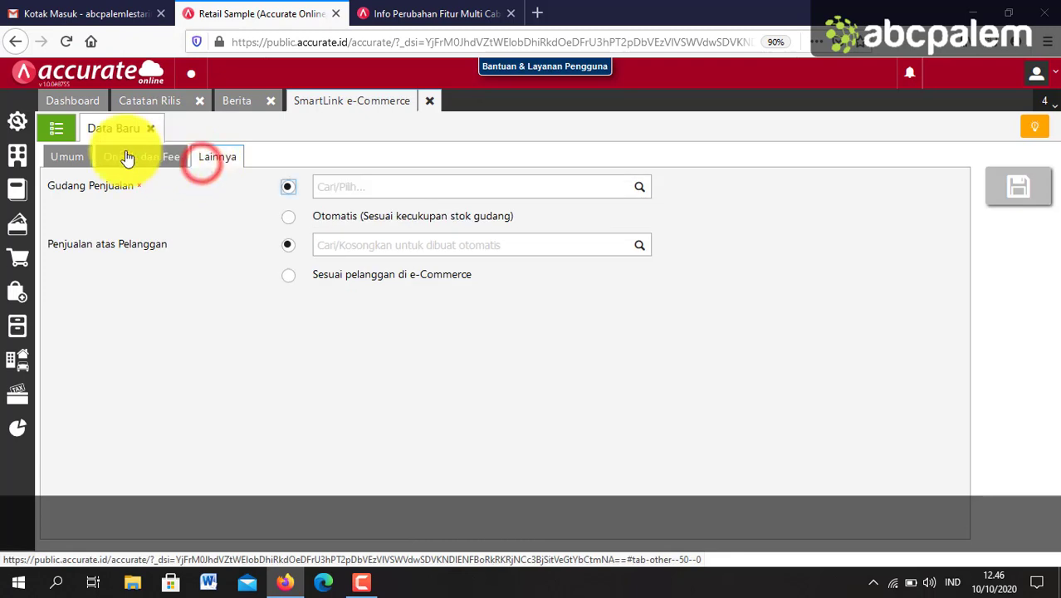
click(101, 158)
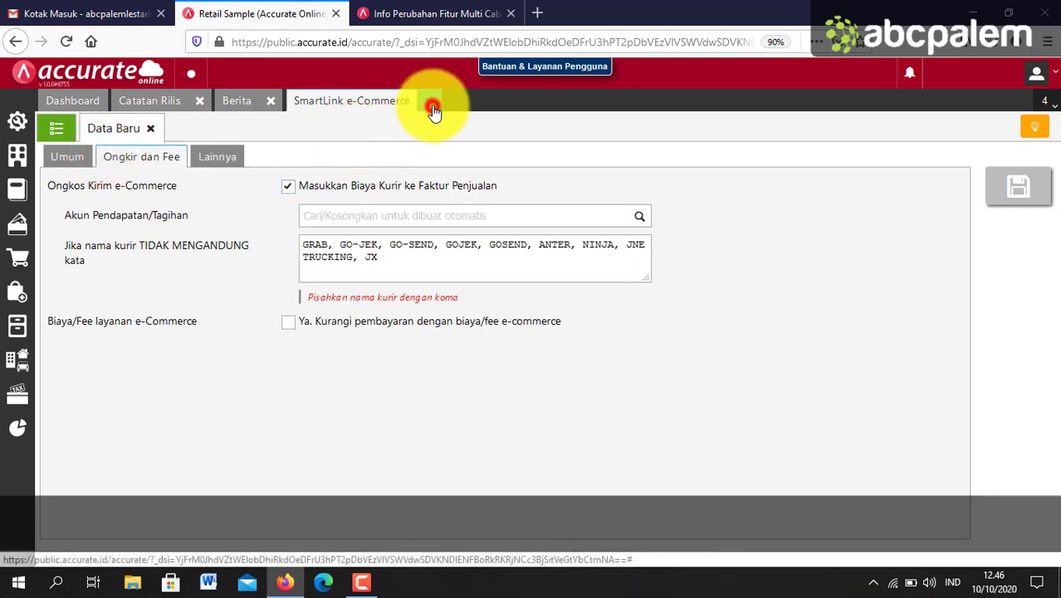